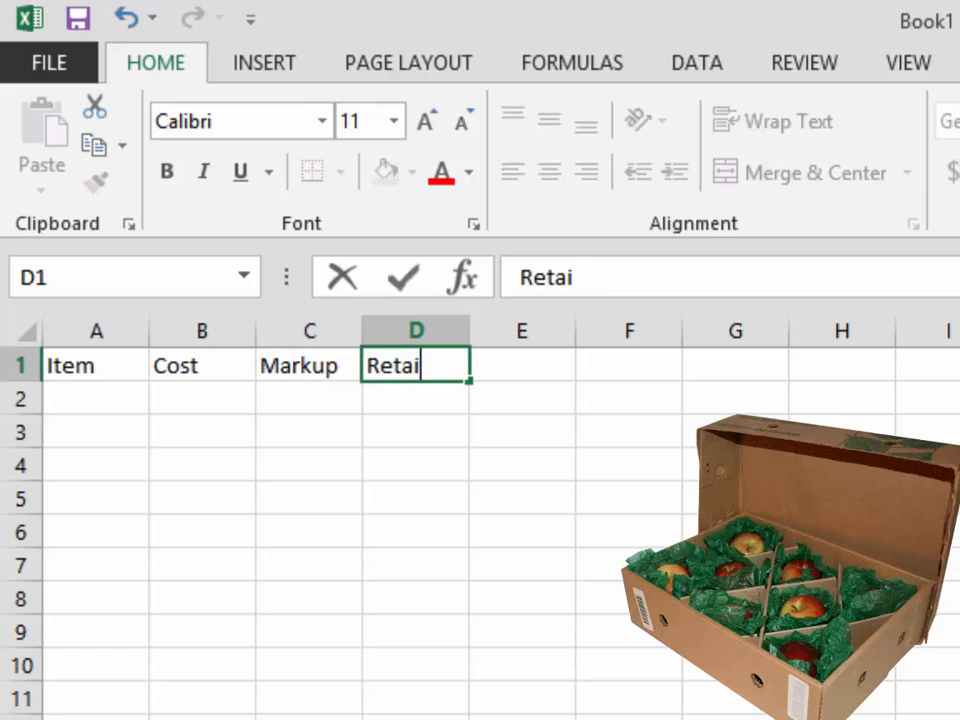
Enter the header Profit in E1, after Retail, and make the entire header row bold.
{"action": "key", "text": "Tab"}
{"action": "type", "text": "Pr"}
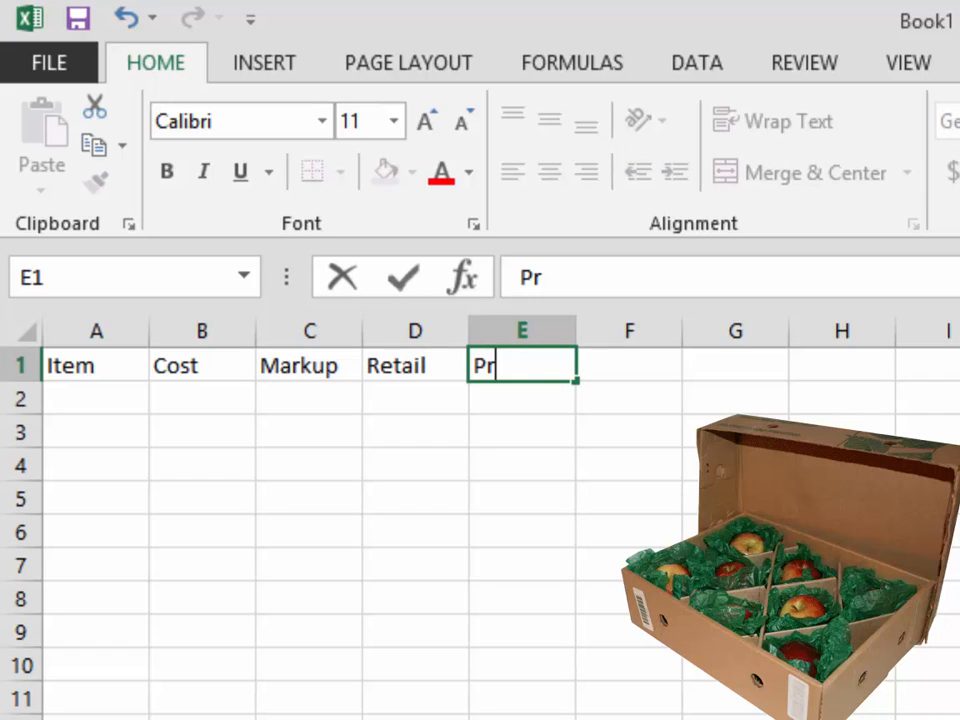
{"action": "type", "text": "ofit"}
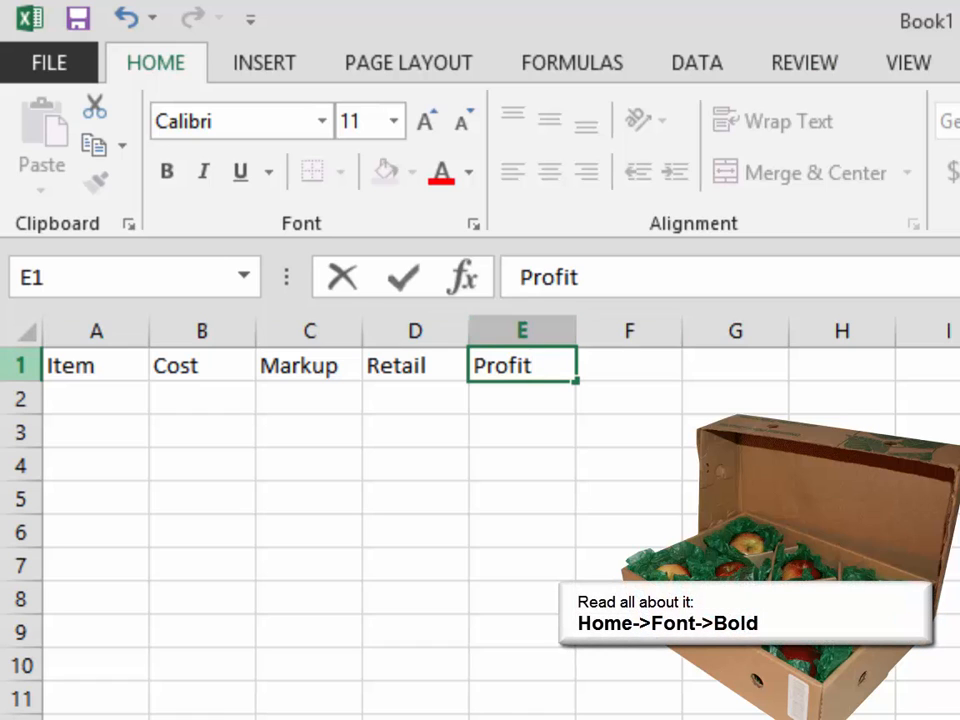
{"action": "left_click", "coordinate": [21, 366]}
{"action": "left_click", "coordinate": [167, 172]}
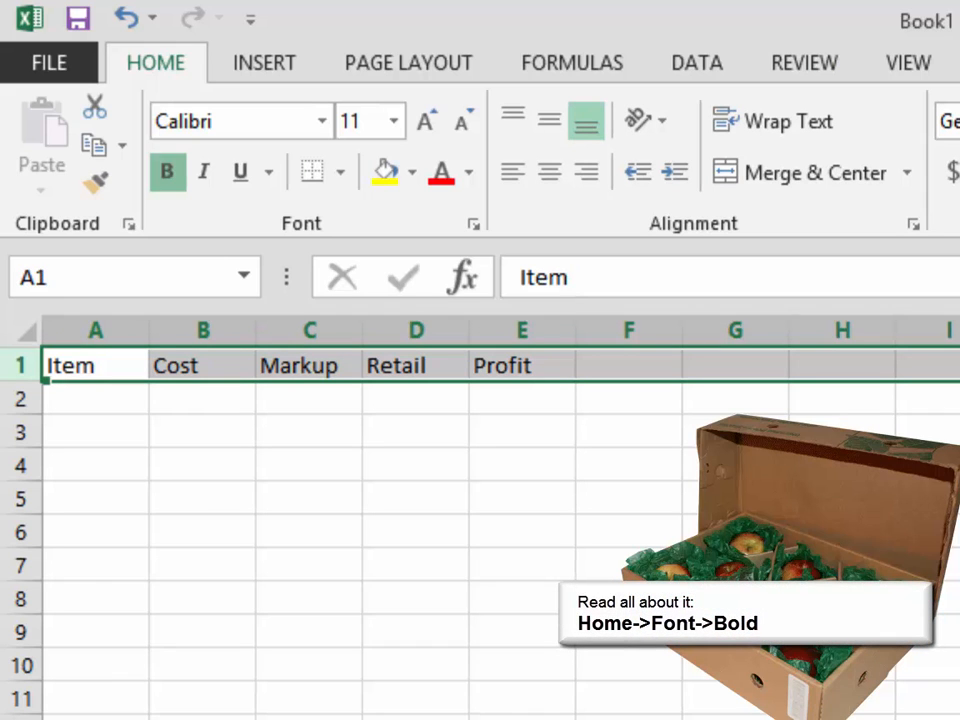
Format the Cost, Retail and Profit columns as Accounting and the Markup column as Percentage.
{"action": "left_click", "coordinate": [203, 331]}
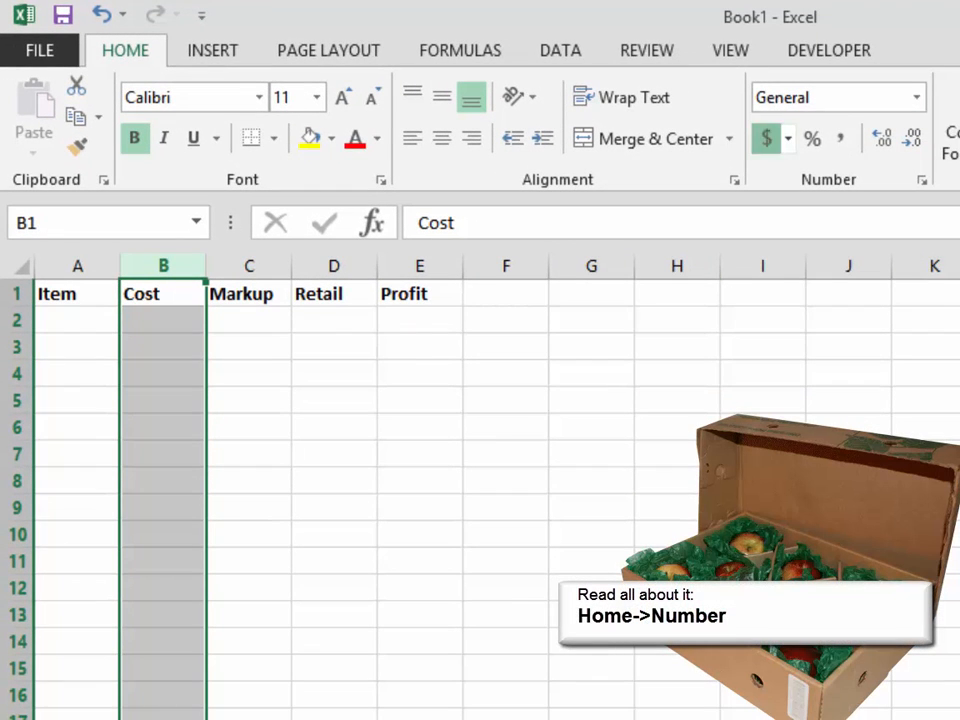
{"action": "left_click", "coordinate": [766, 138]}
{"action": "left_click", "coordinate": [249, 266]}
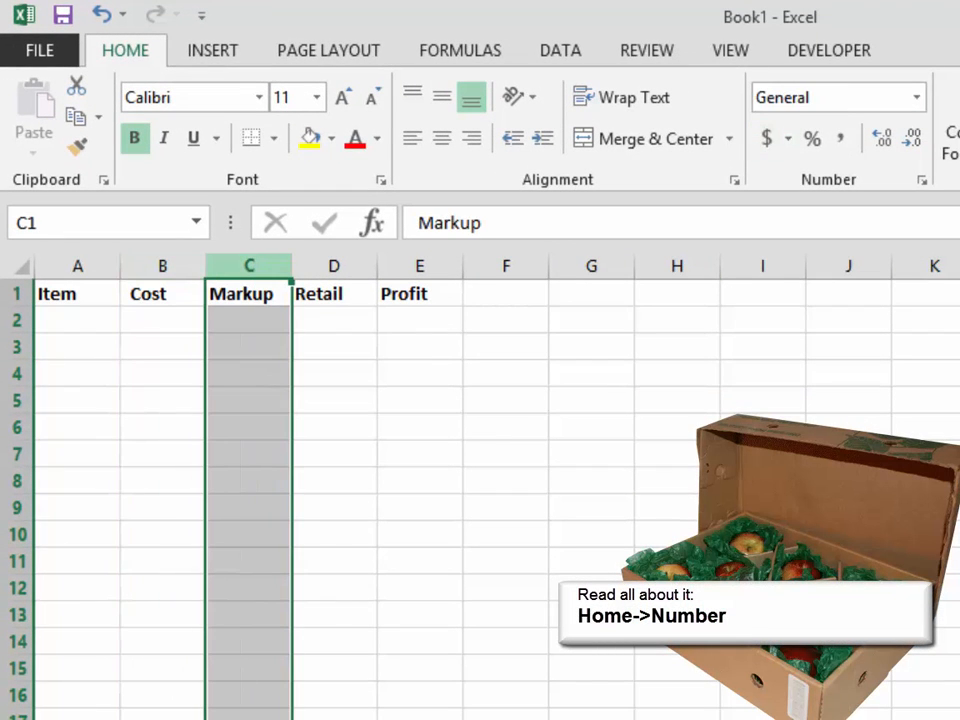
{"action": "left_click", "coordinate": [812, 138]}
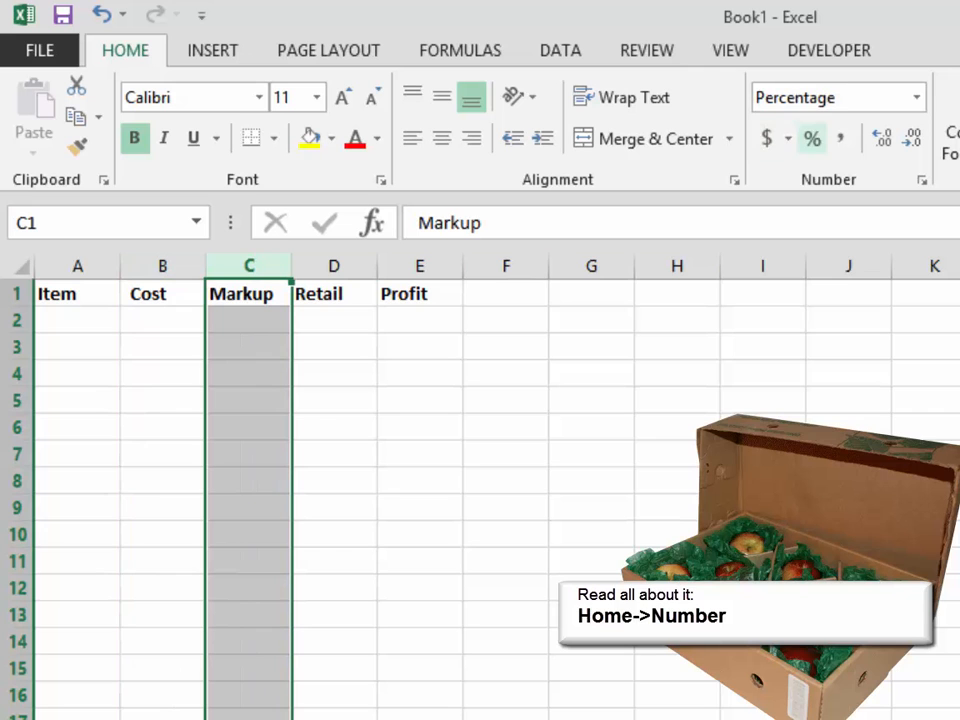
{"action": "left_click_drag", "start_coordinate": [334, 266], "coordinate": [419, 266]}
{"action": "left_click", "coordinate": [767, 138]}
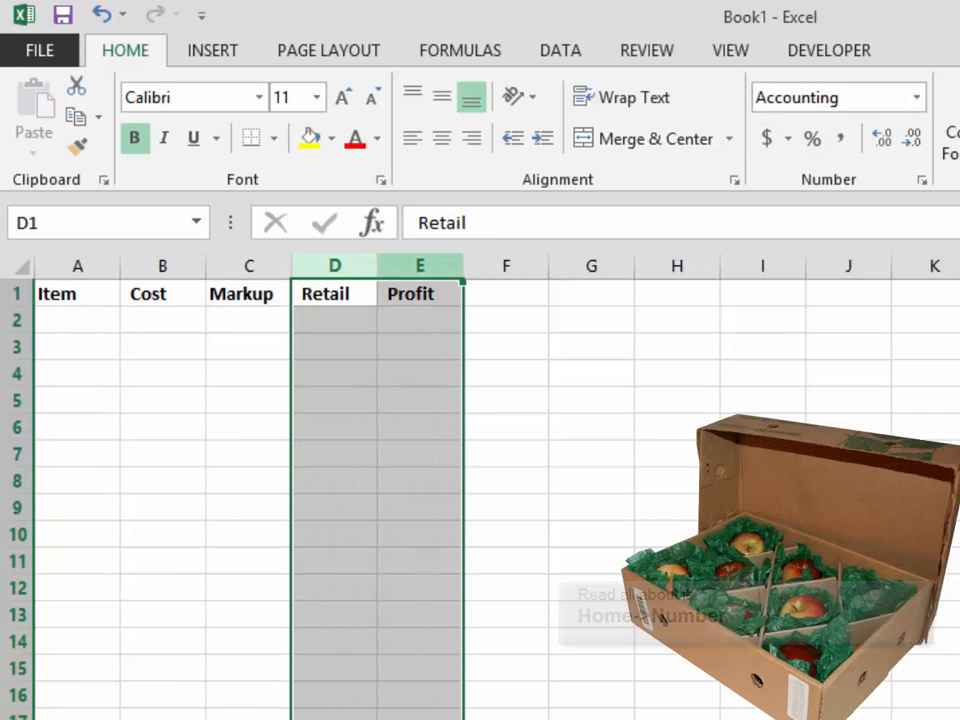
Fill the Item column from A2 down with Apples, Gift Card, Basket, Bow and Box.
{"action": "left_click", "coordinate": [77, 320]}
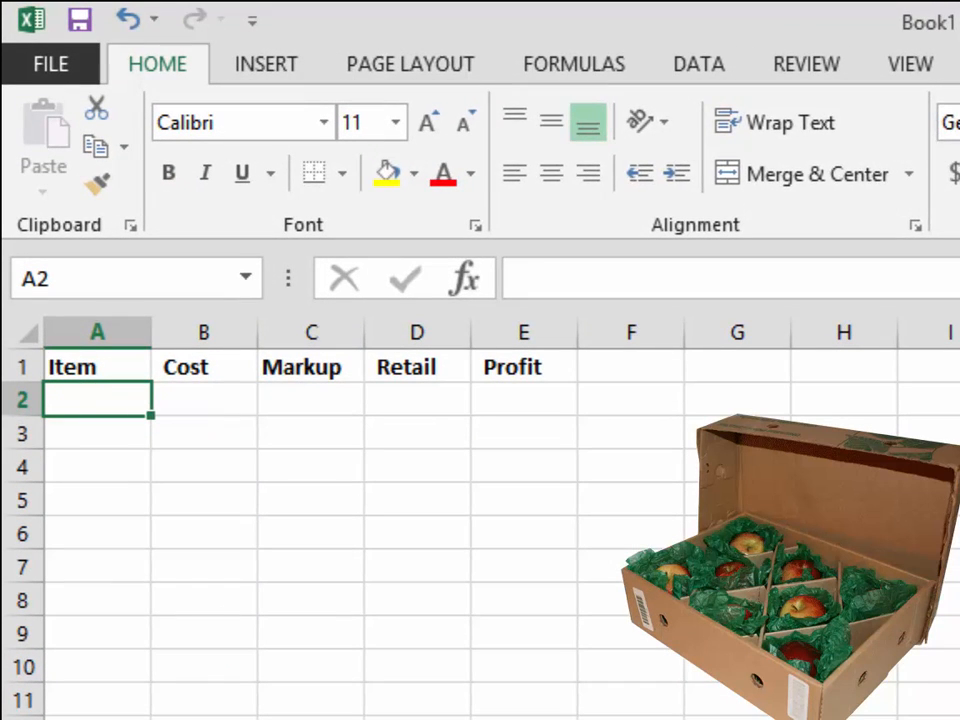
{"action": "type", "text": "Apples"}
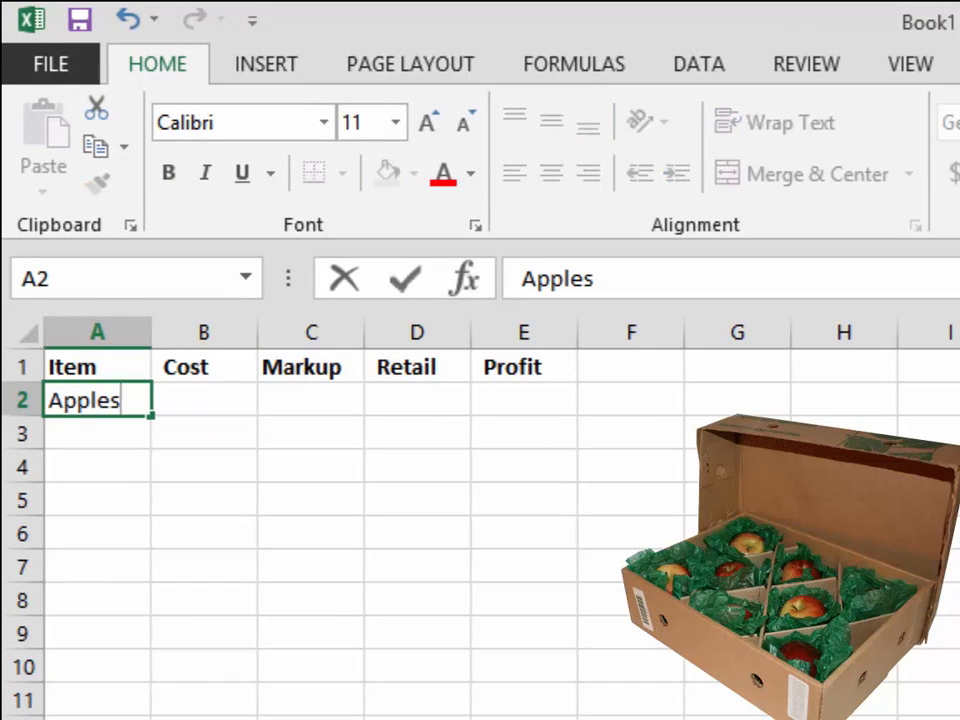
{"action": "key", "text": "Return"}
{"action": "type", "text": "Gif"}
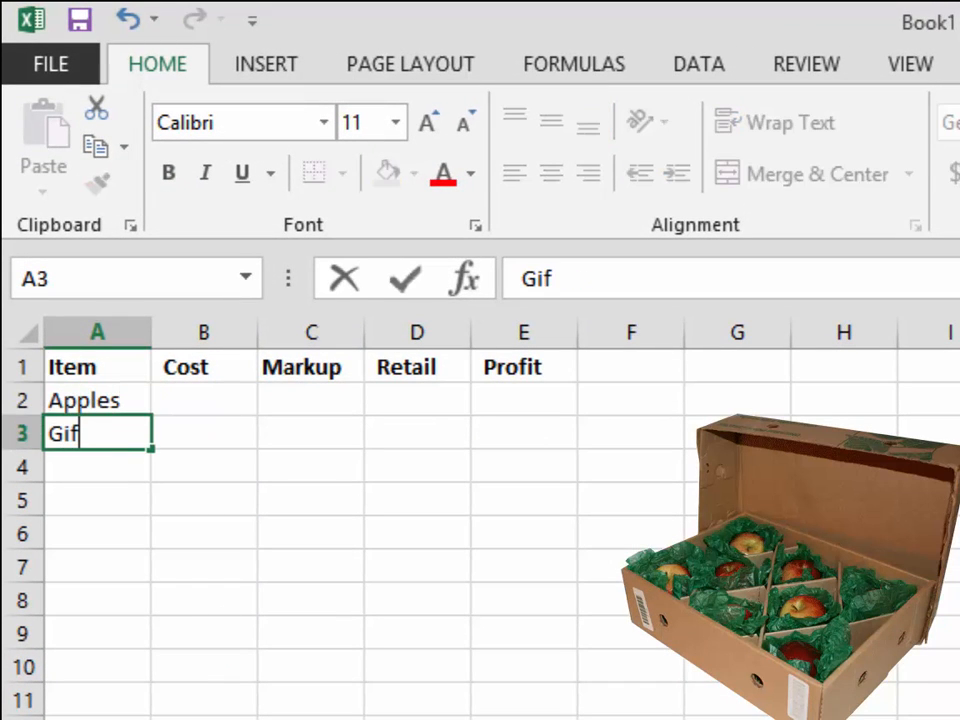
{"action": "type", "text": "t Card"}
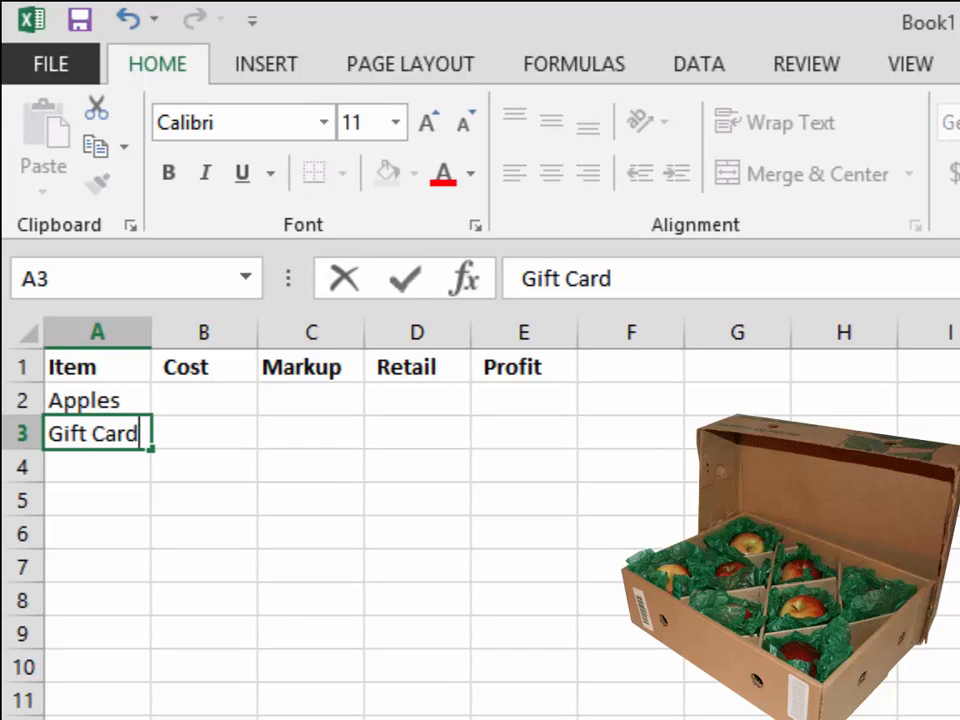
{"action": "key", "text": "Return"}
{"action": "type", "text": "Basket"}
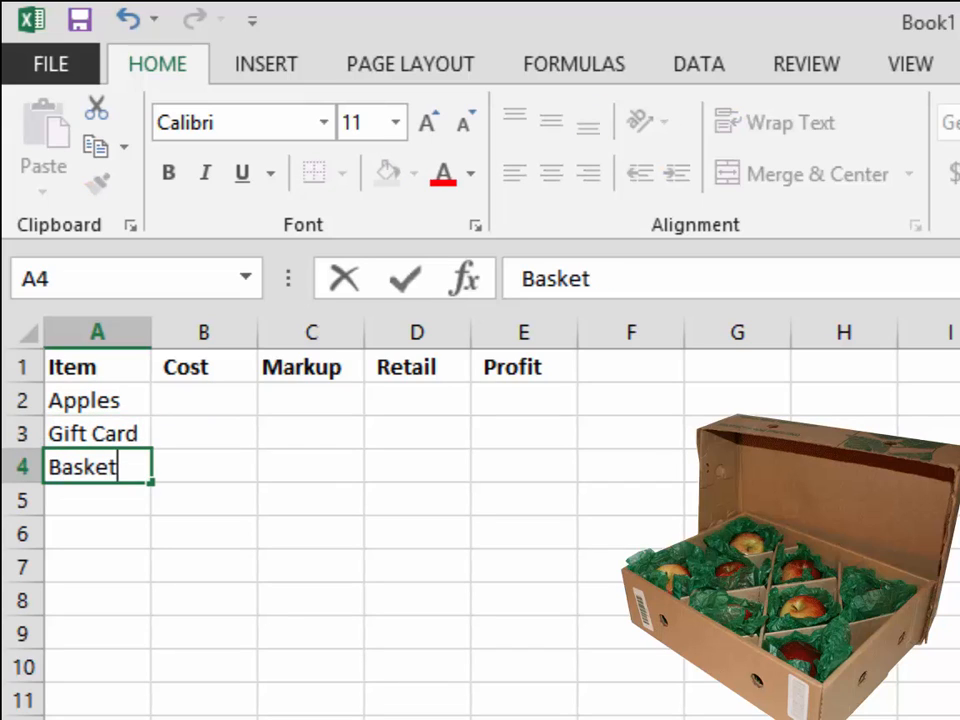
{"action": "key", "text": "Return"}
{"action": "type", "text": "Bow"}
{"action": "key", "text": "Return"}
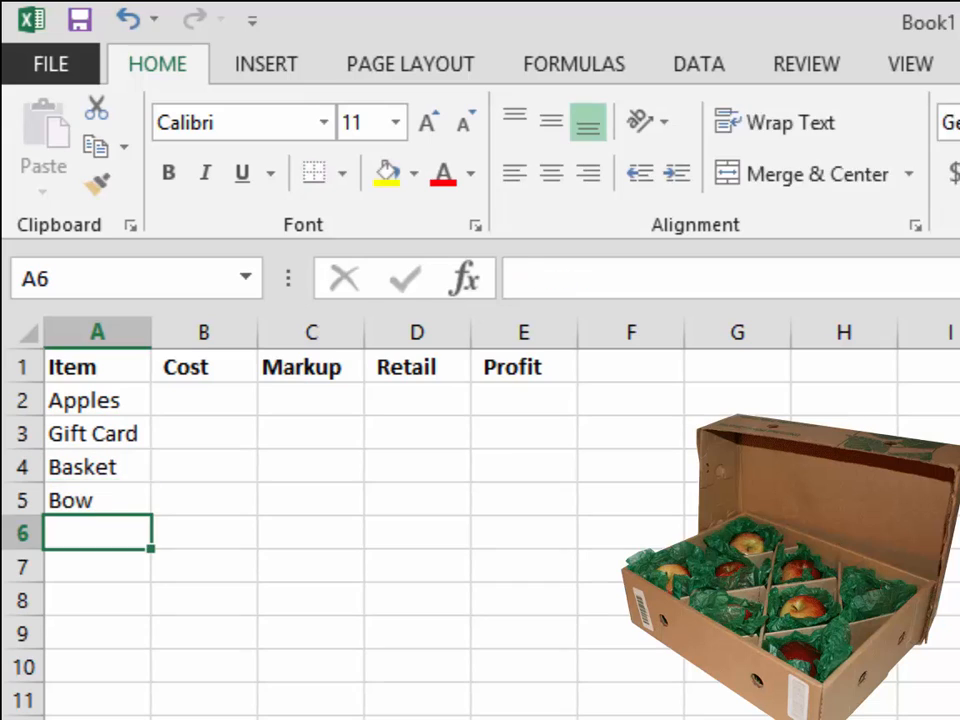
{"action": "type", "text": "Box"}
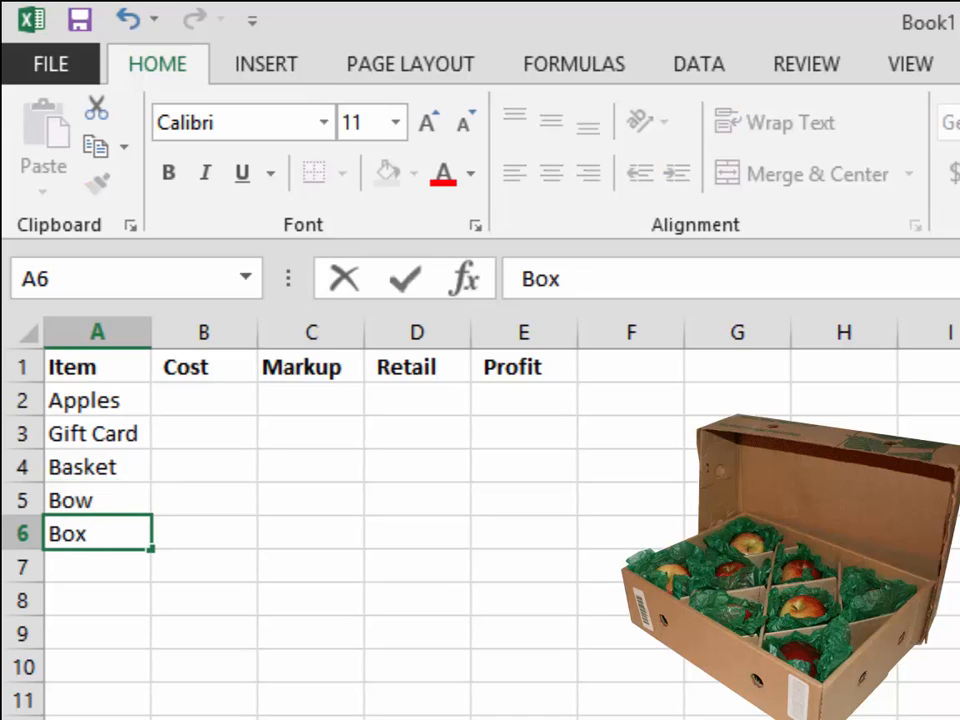
{"action": "key", "text": "Return"}
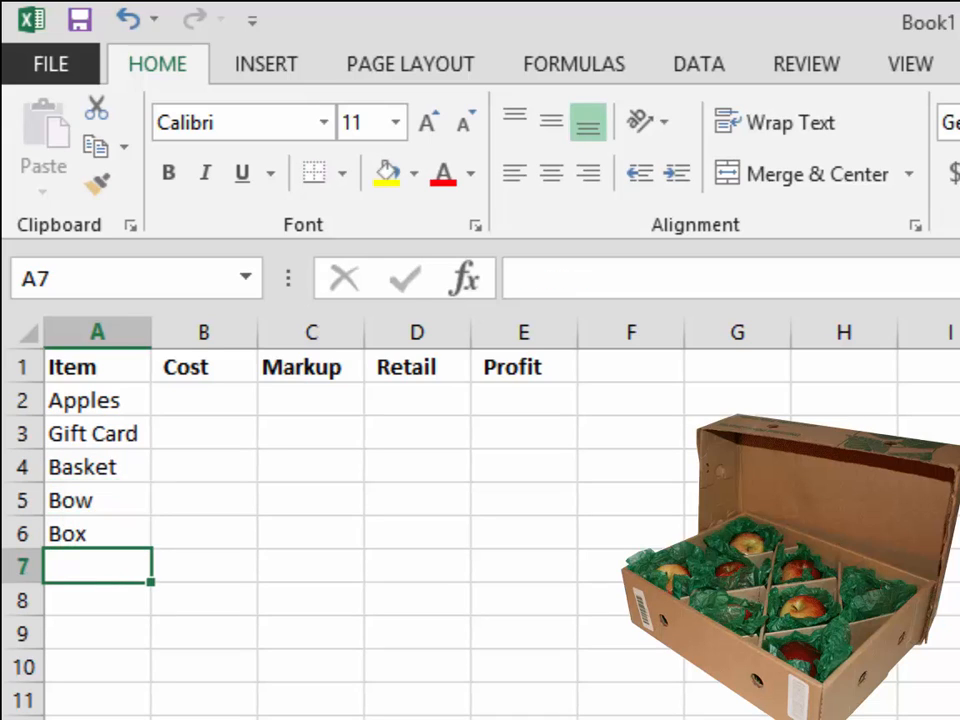
Enter the costs 2.50, 10, 3.75, 1 and 1.25 in B2 through B6.
{"action": "left_click", "coordinate": [204, 400]}
{"action": "type", "text": "2.50"}
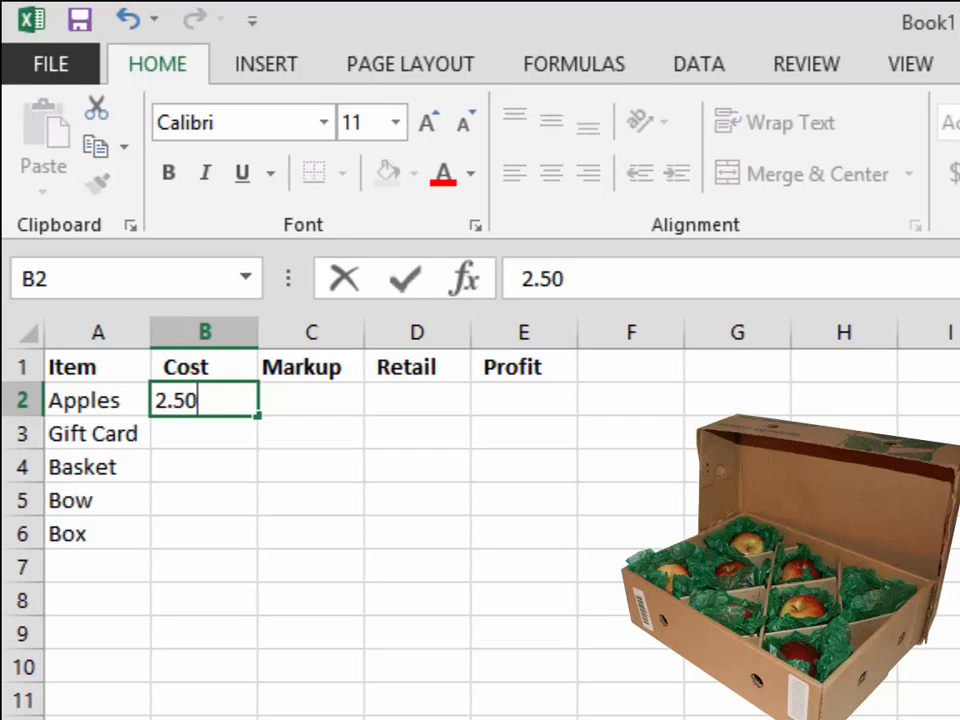
{"action": "key", "text": "Return"}
{"action": "type", "text": "10"}
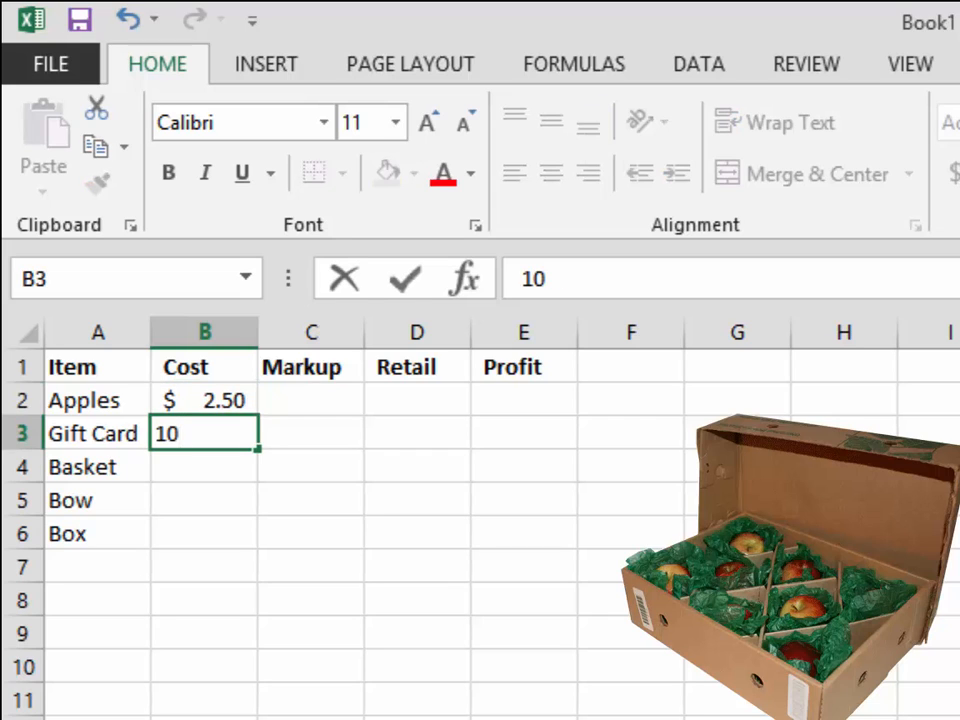
{"action": "key", "text": "Return"}
{"action": "type", "text": "3.75"}
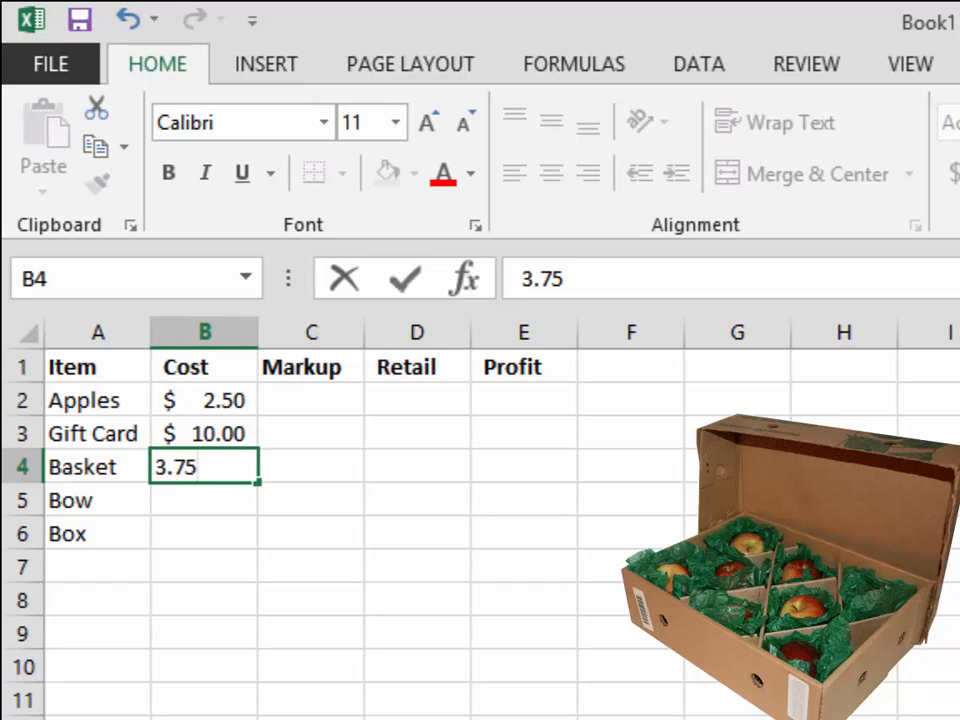
{"action": "key", "text": "Return"}
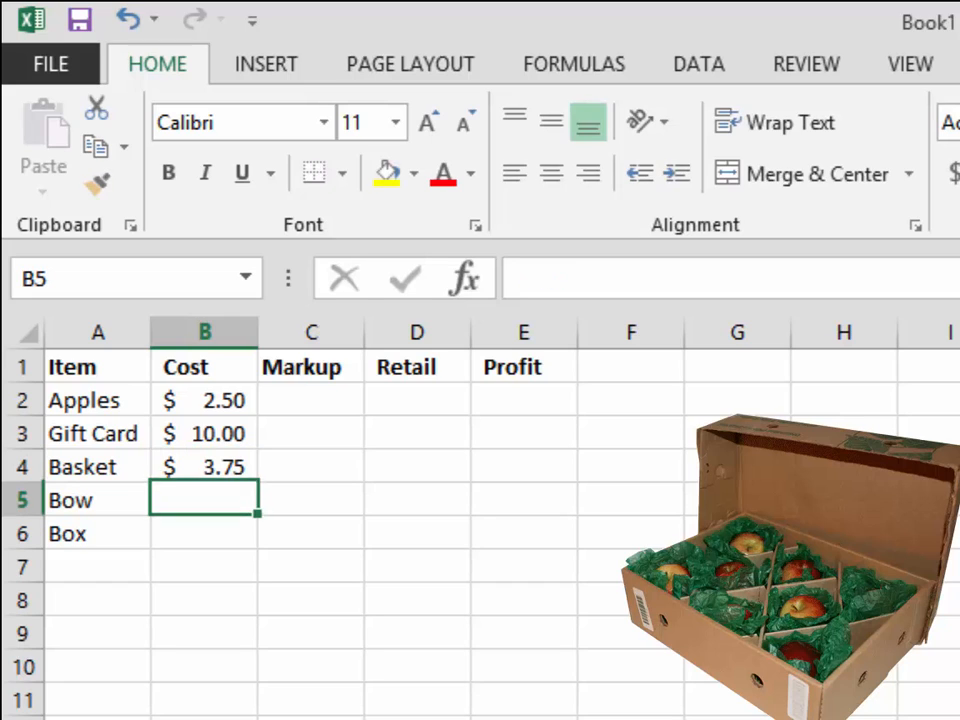
{"action": "type", "text": "1"}
{"action": "key", "text": "Return"}
{"action": "type", "text": "1"}
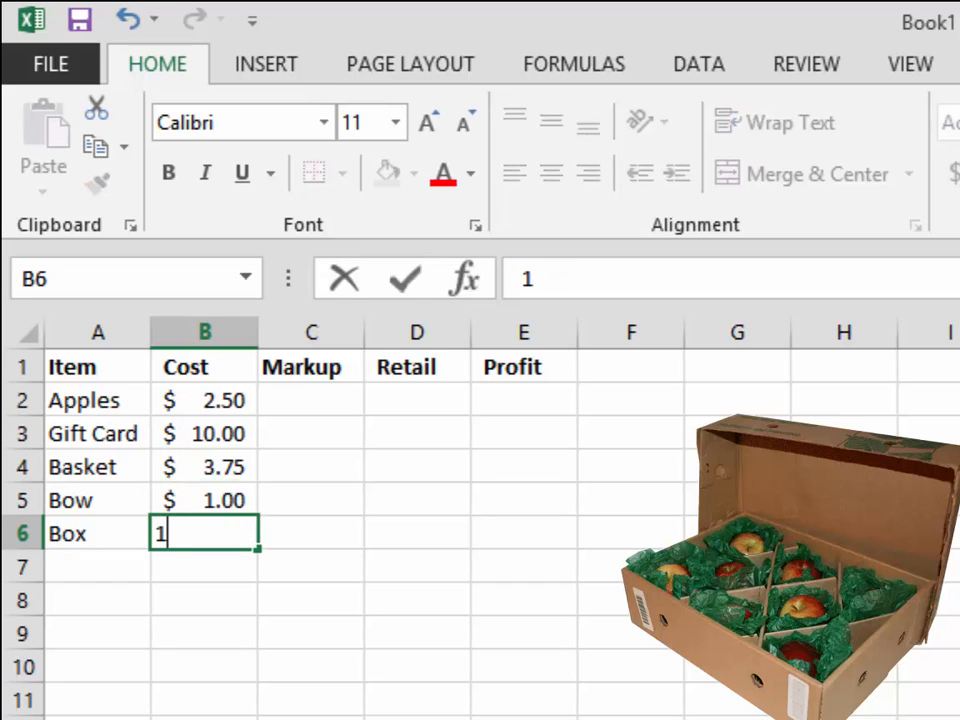
{"action": "type", "text": ".25"}
{"action": "key", "text": "Return"}
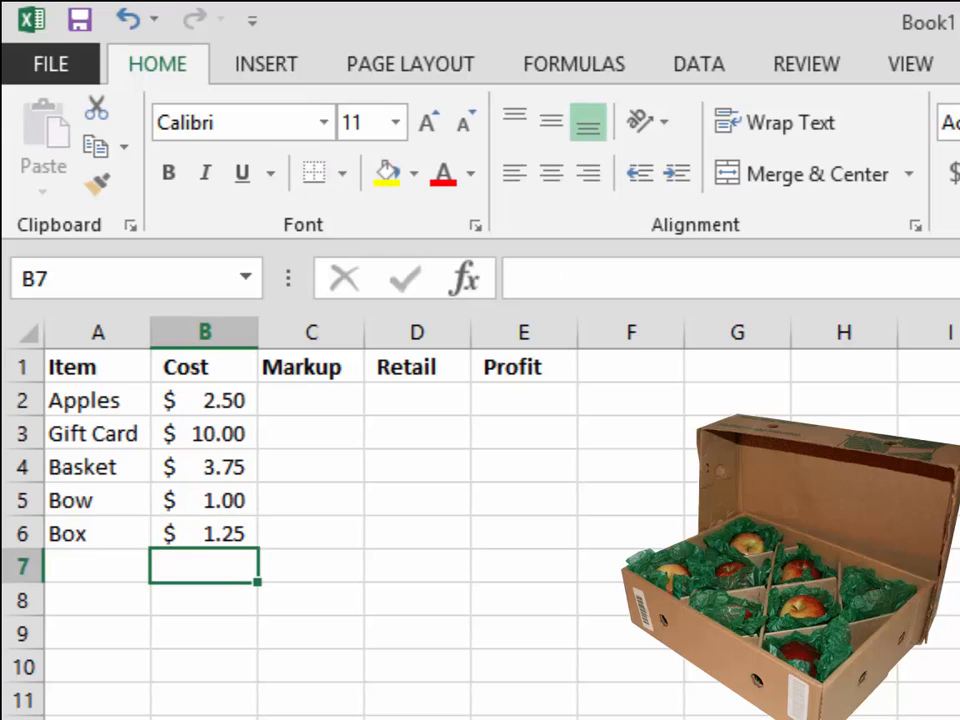
Enter a 150% markup in C2 and copy it down through C6 for all items.
{"action": "left_click", "coordinate": [311, 400]}
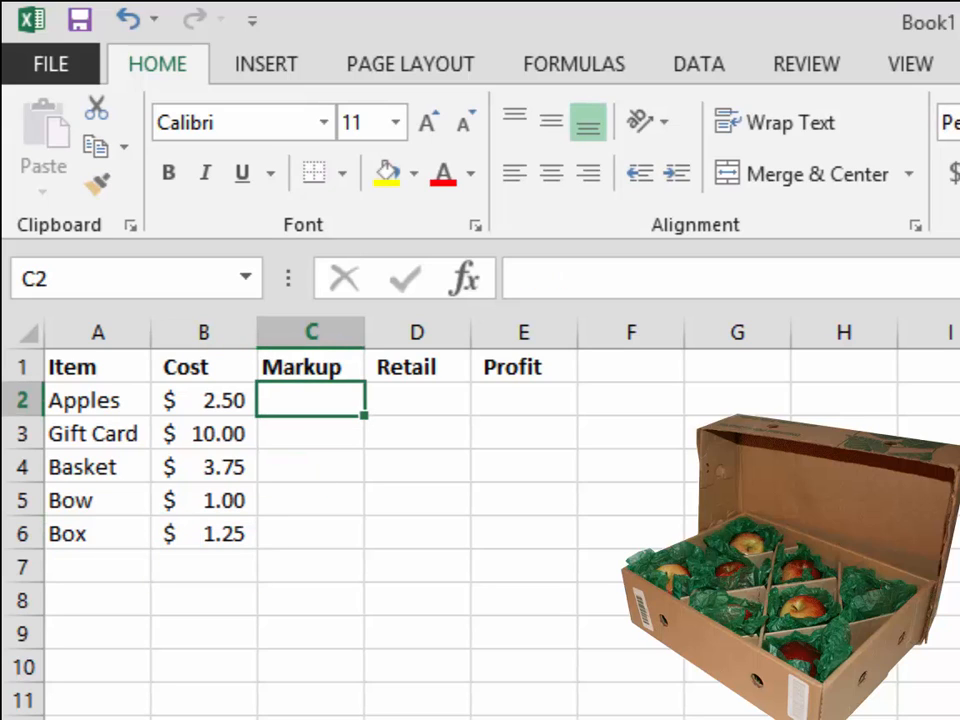
{"action": "type", "text": "150"}
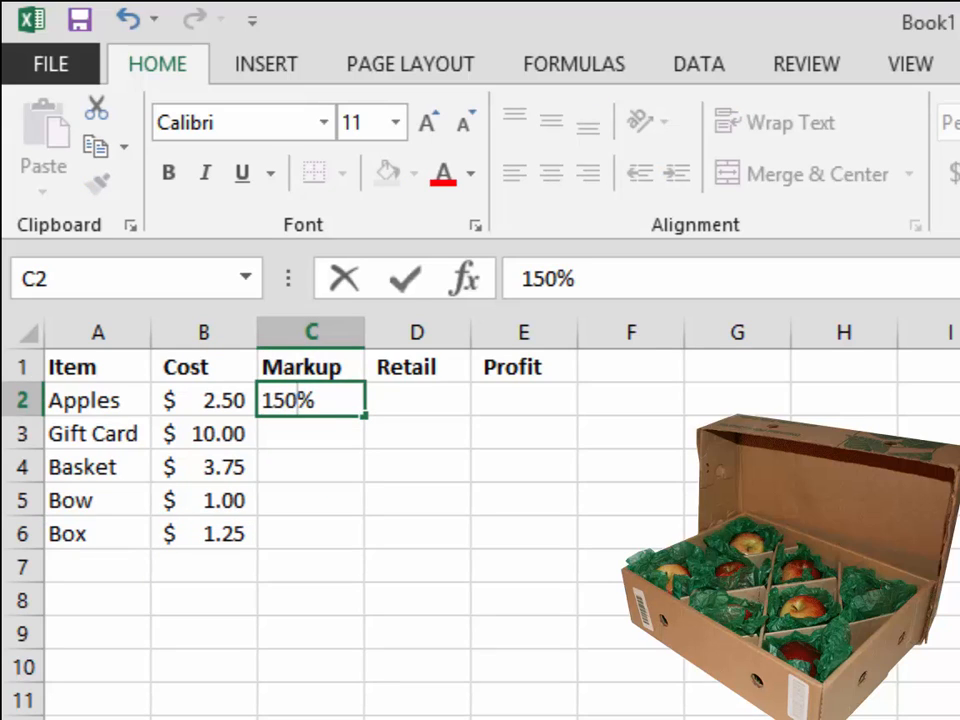
{"action": "key", "text": "Return"}
{"action": "left_click", "coordinate": [311, 400]}
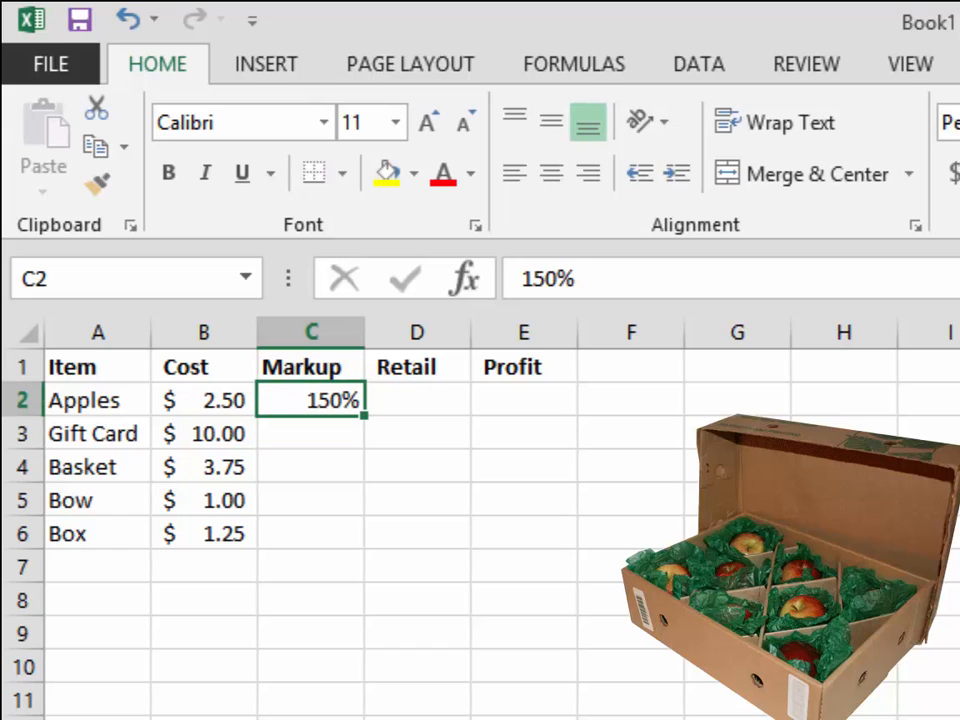
{"action": "left_click_drag", "start_coordinate": [365, 416], "coordinate": [365, 540]}
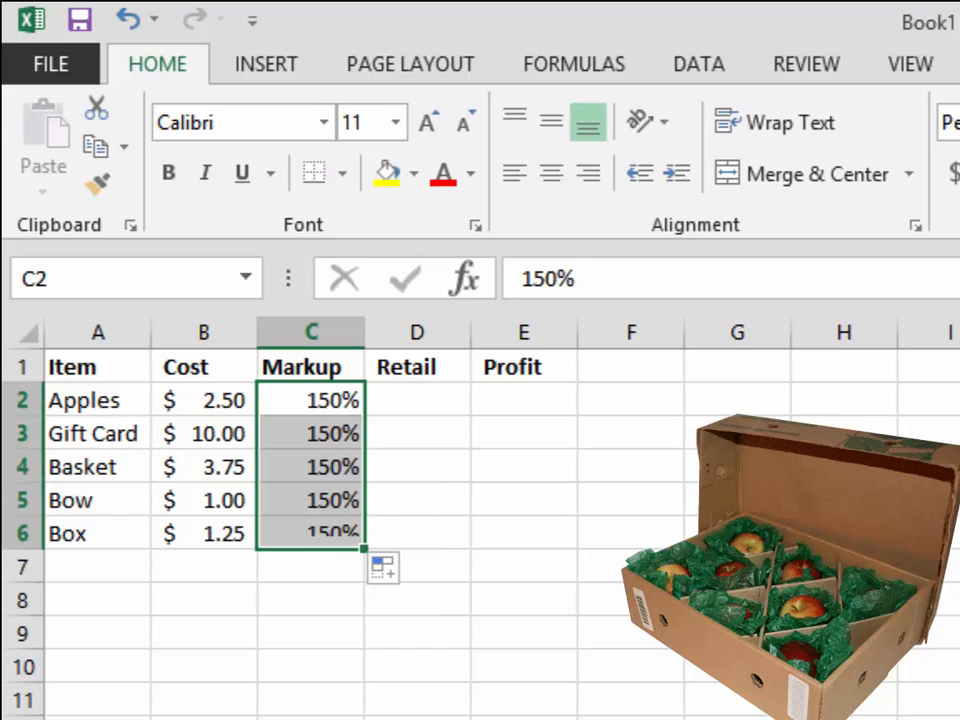
Enter the formula =B2*C2 in D2 to calculate the retail price of the apples.
{"action": "left_click", "coordinate": [417, 400]}
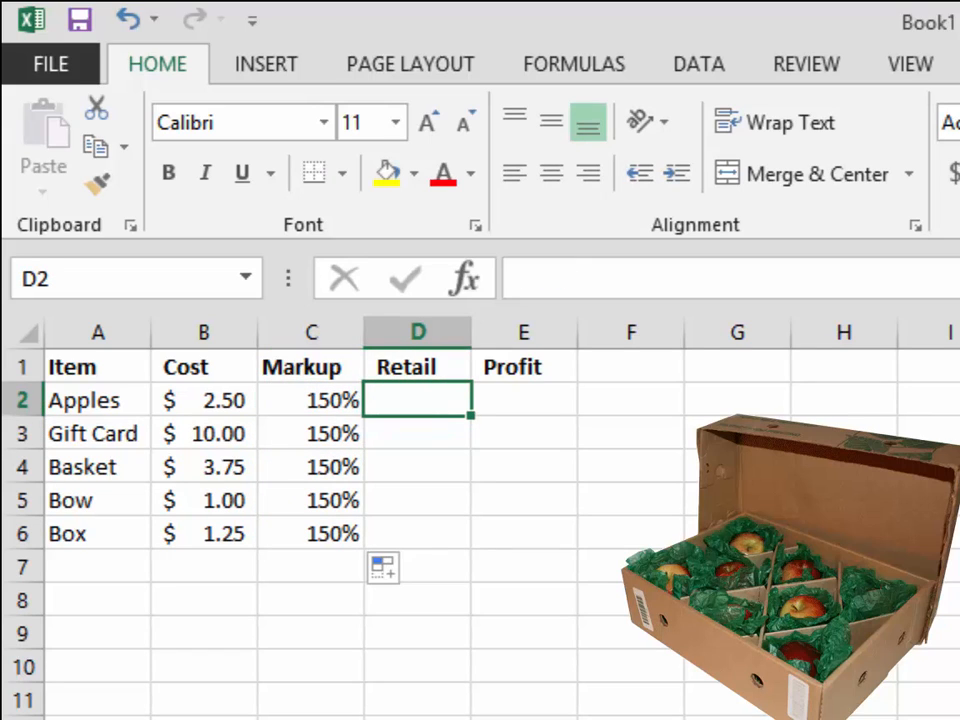
{"action": "type", "text": "="}
{"action": "key", "text": "Left"}
{"action": "key", "text": "Left"}
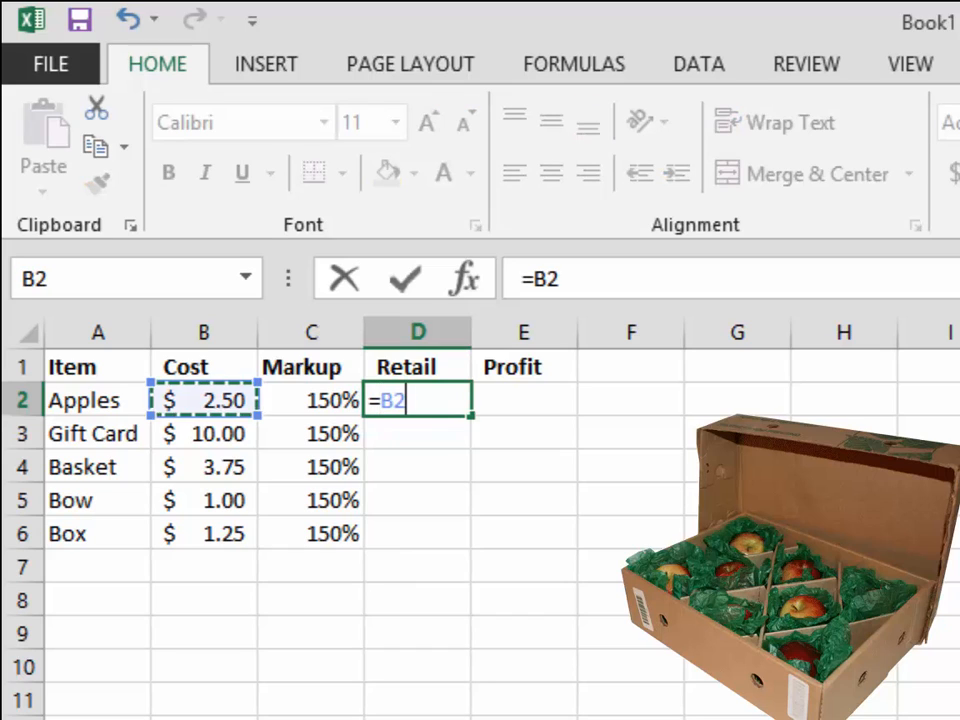
{"action": "type", "text": "*"}
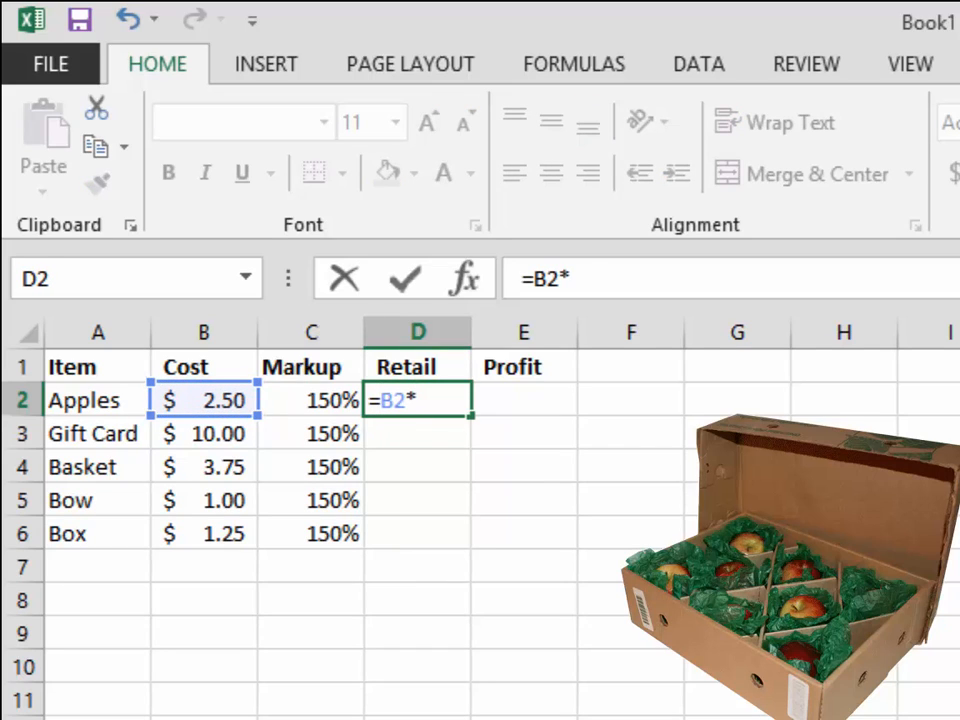
{"action": "key", "text": "Left"}
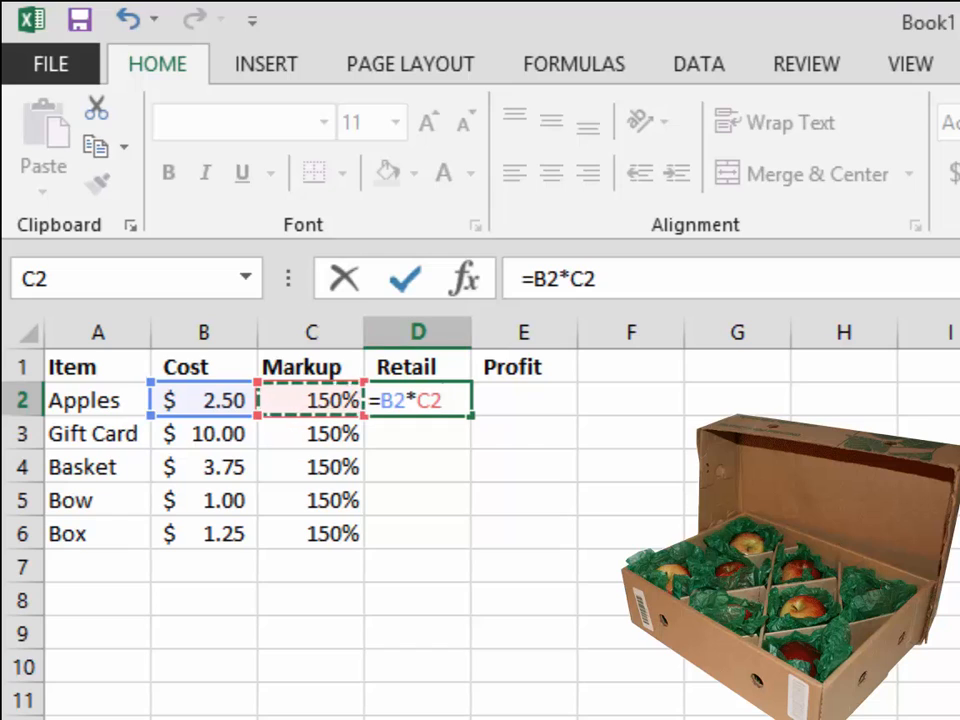
{"action": "key", "text": "ctrl+Return"}
Fill the retail price formula from D2 down through D6.
{"action": "key", "text": "shift+Down"}
{"action": "key", "text": "shift+Down"}
{"action": "key", "text": "shift+Down"}
{"action": "key", "text": "shift+Down"}
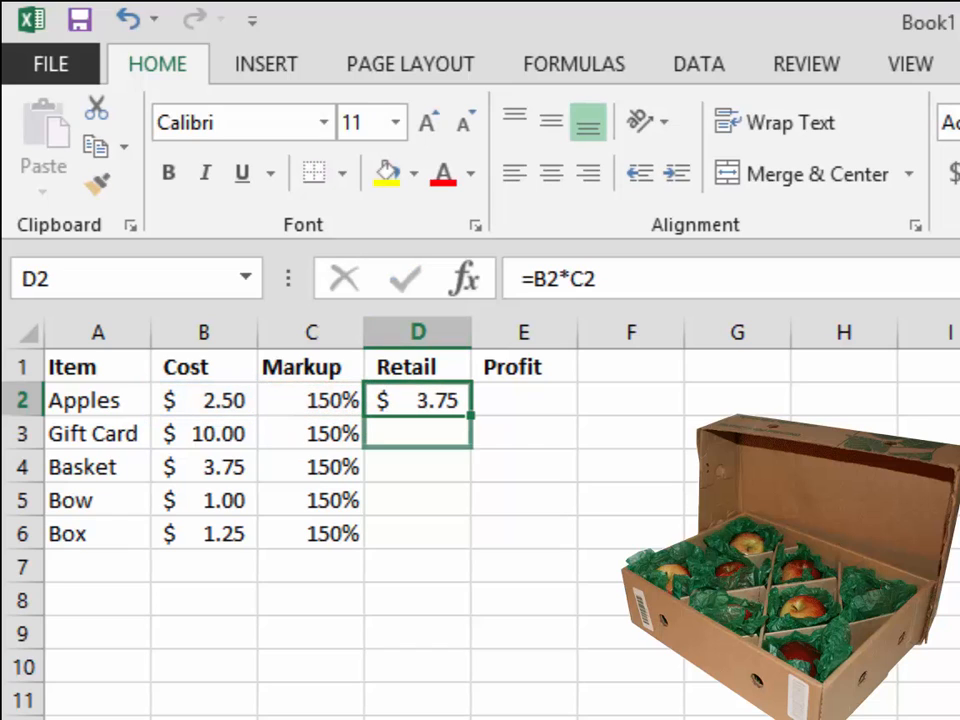
{"action": "key", "text": "ctrl+d"}
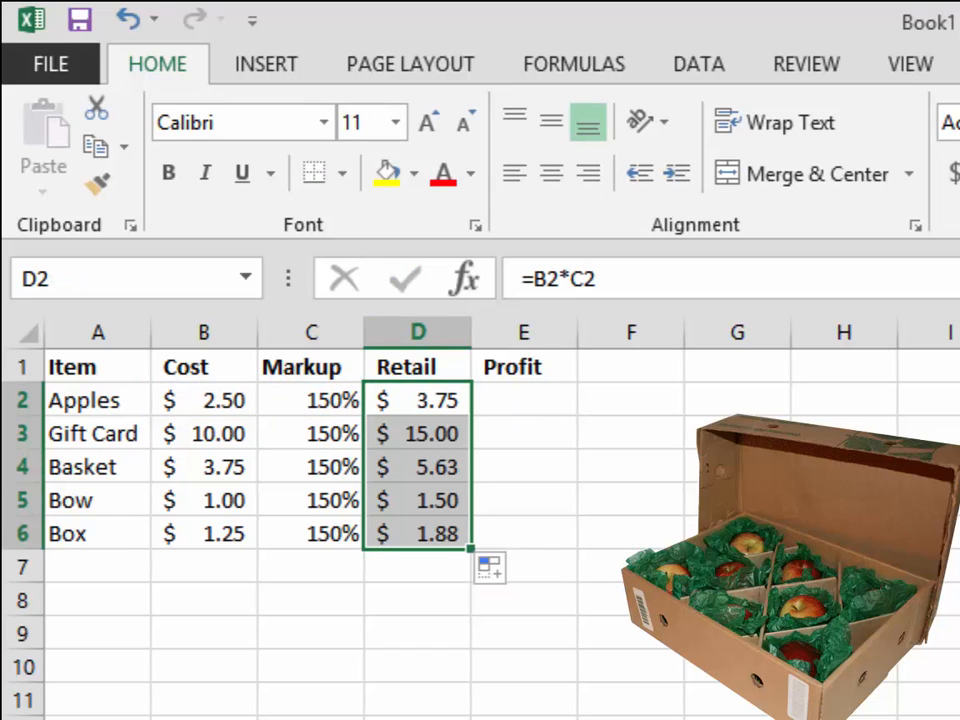
Enter the formula =D2-B2 in E2 to calculate the profit on the apples, and keep E2 selected.
{"action": "key", "text": "Right"}
{"action": "type", "text": "="}
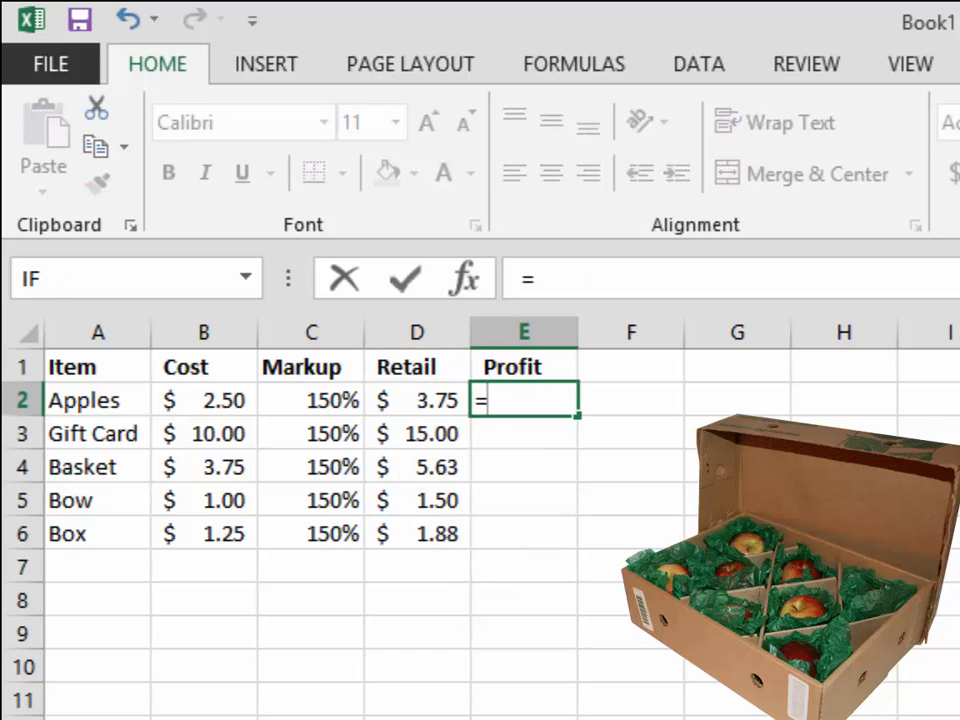
{"action": "key", "text": "Left"}
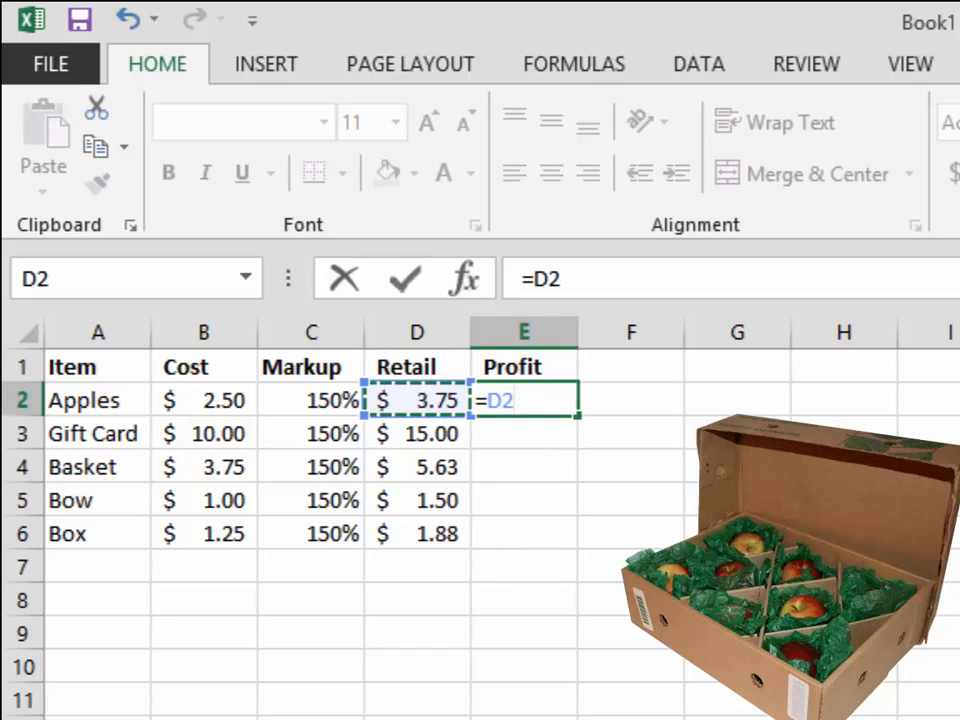
{"action": "type", "text": "-"}
{"action": "key", "text": "Left"}
{"action": "key", "text": "Left"}
{"action": "key", "text": "Left"}
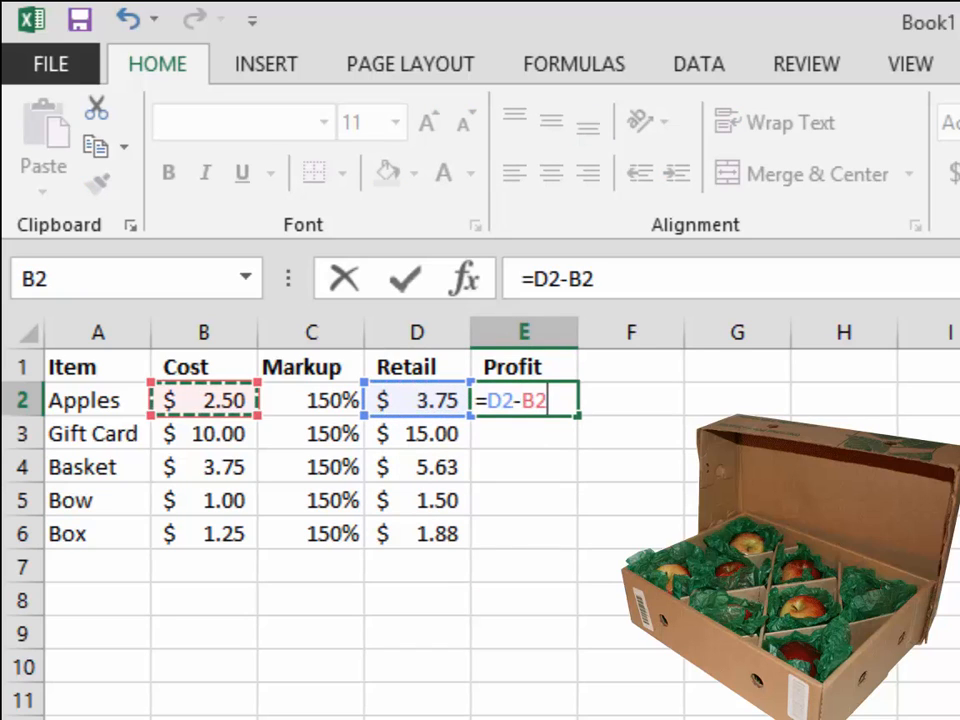
{"action": "key", "text": "Return"}
{"action": "left_click", "coordinate": [524, 400]}
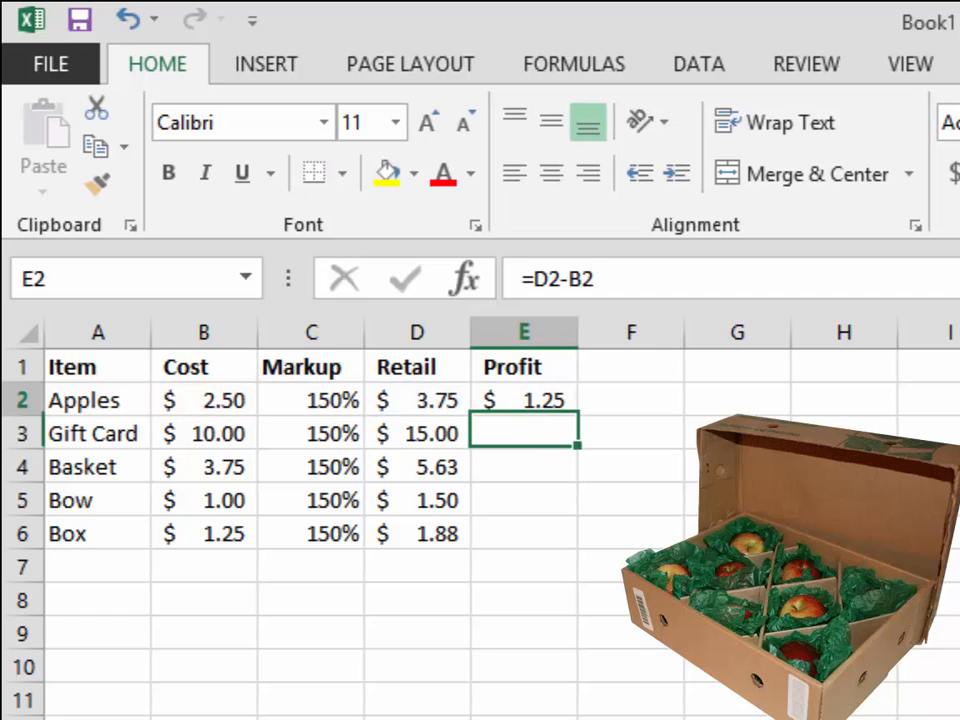
Fill the profit formula from E2 down through E6, and total the Cost column in B7 with AutoSum.
{"action": "left_click_drag", "start_coordinate": [577, 415], "coordinate": [577, 548]}
{"action": "left_click", "coordinate": [204, 567]}
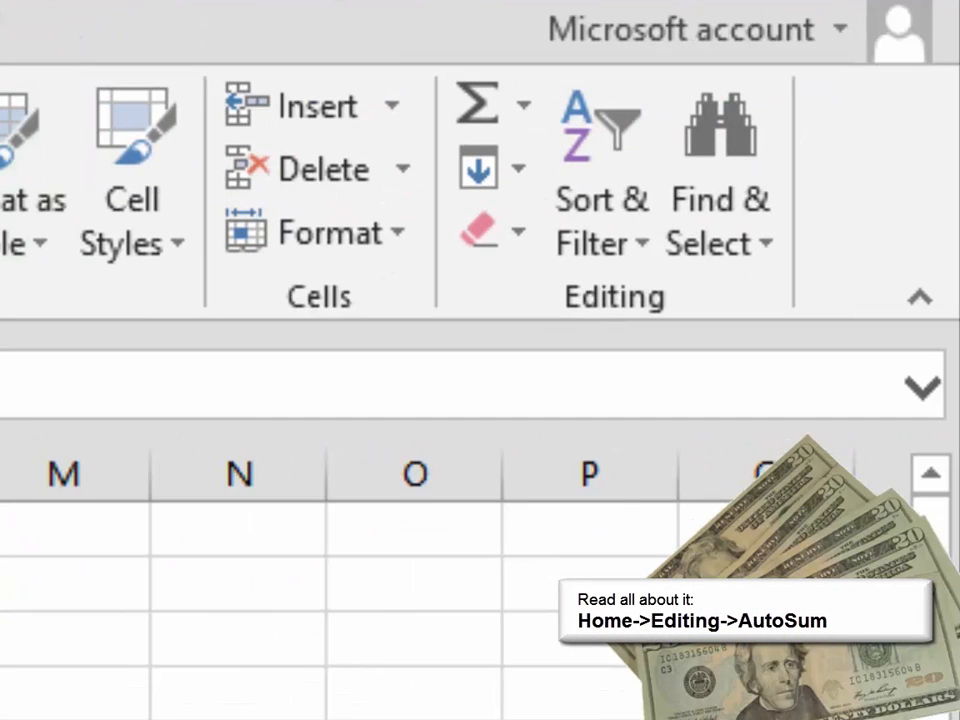
{"action": "left_click", "coordinate": [524, 104]}
{"action": "left_click", "coordinate": [572, 176]}
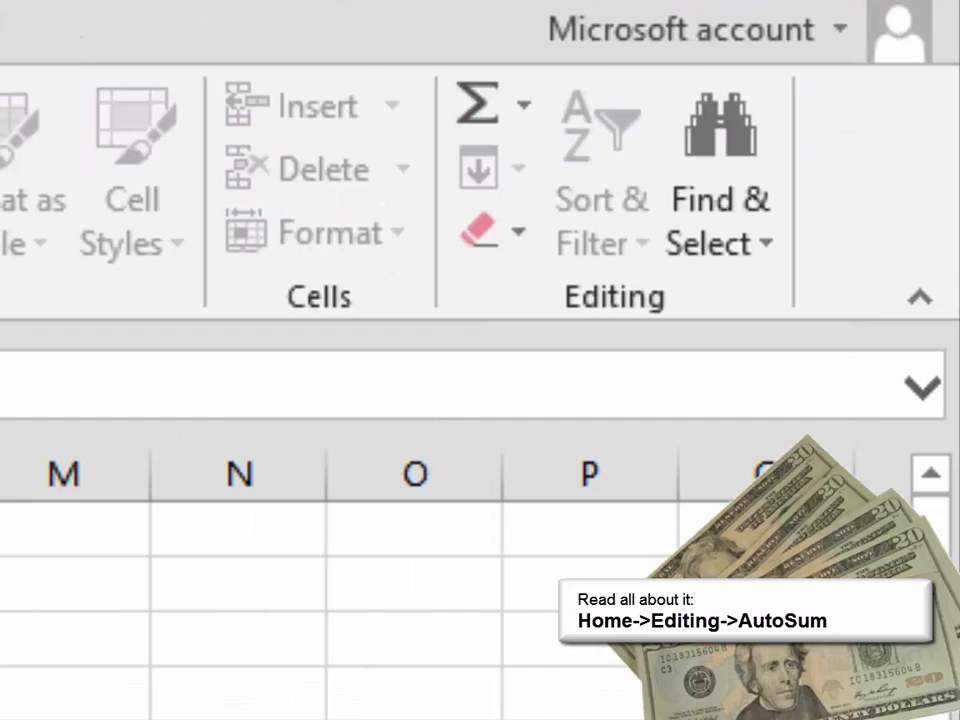
{"action": "key", "text": "Return"}
Add a top border to the cost total in B7.
{"action": "left_click", "coordinate": [203, 566]}
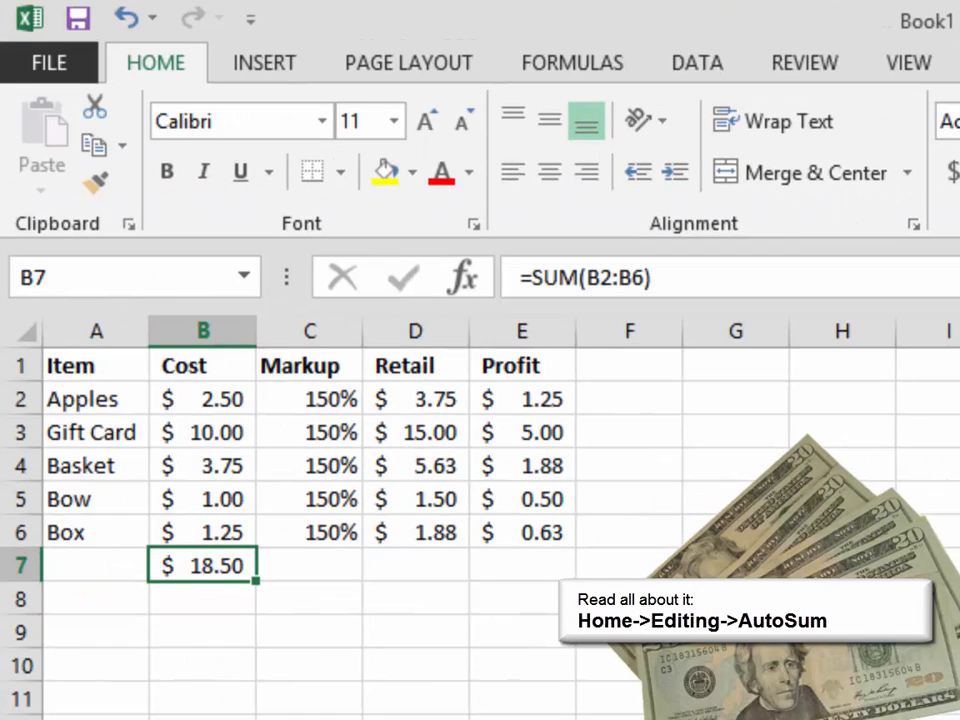
{"action": "left_click", "coordinate": [340, 172]}
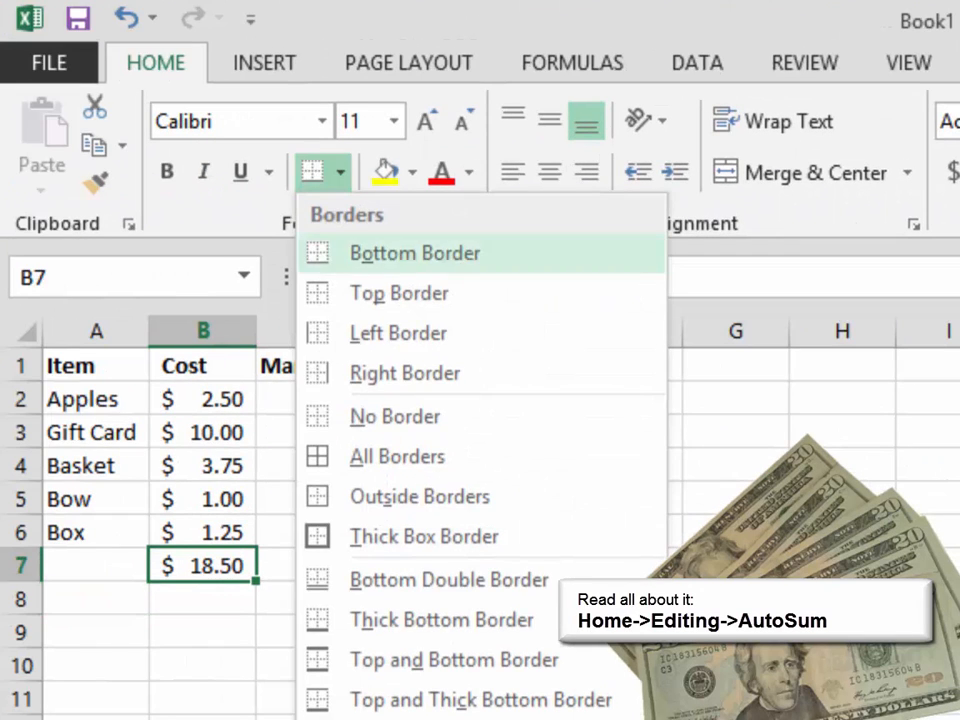
{"action": "left_click", "coordinate": [401, 253]}
Copy the bordered total from B7 into D7 and E7 to sum the Retail and Profit columns.
{"action": "key", "text": "ctrl+c"}
{"action": "left_click", "coordinate": [416, 566]}
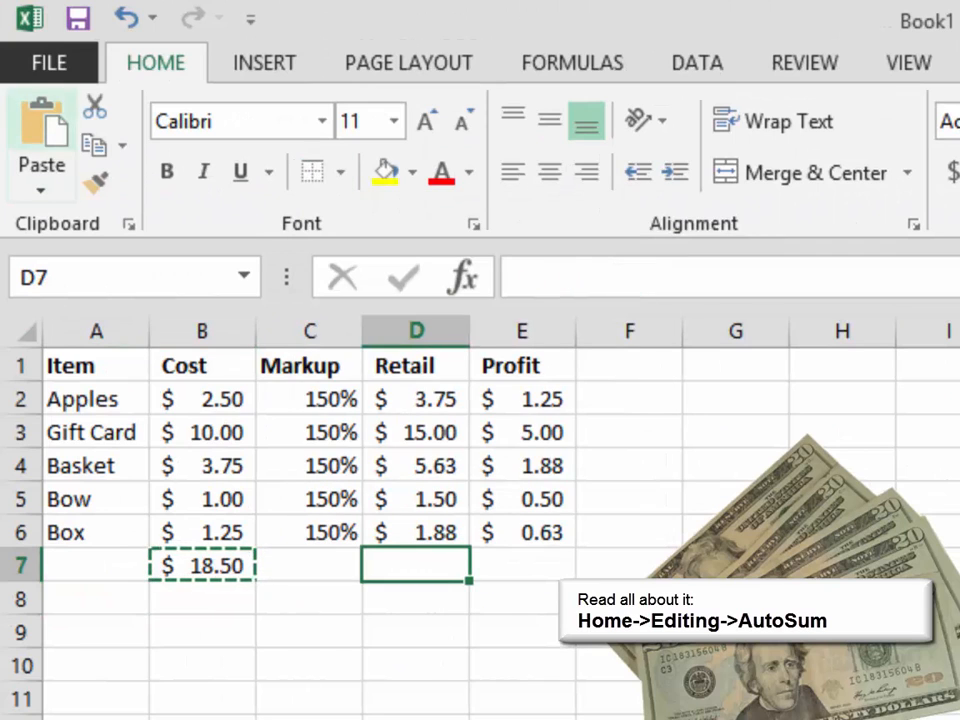
{"action": "left_click", "coordinate": [42, 125]}
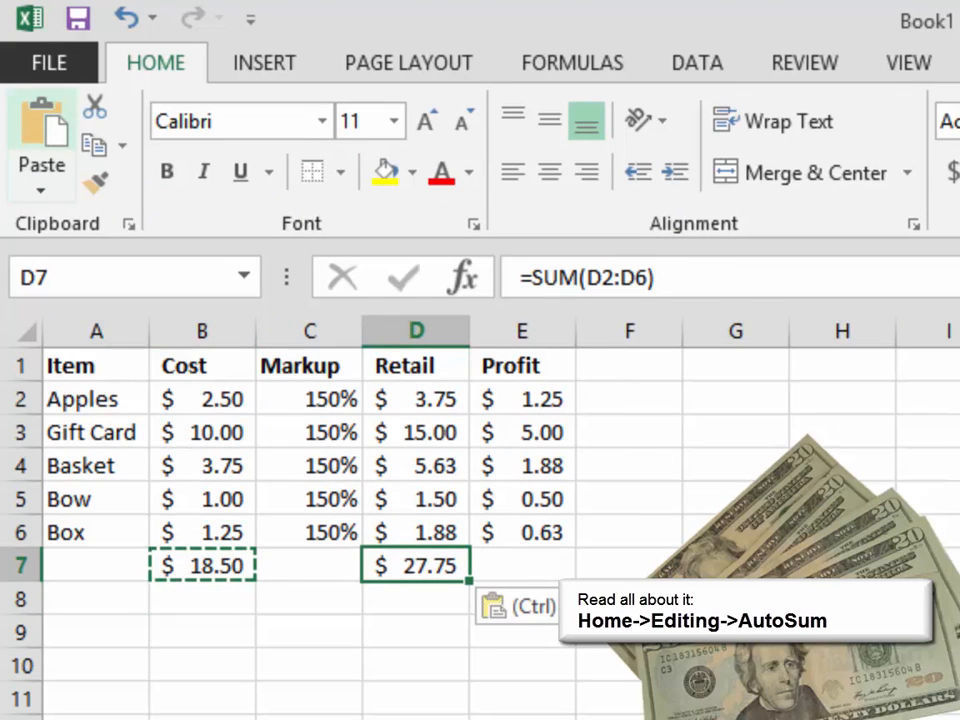
{"action": "key", "text": "Right"}
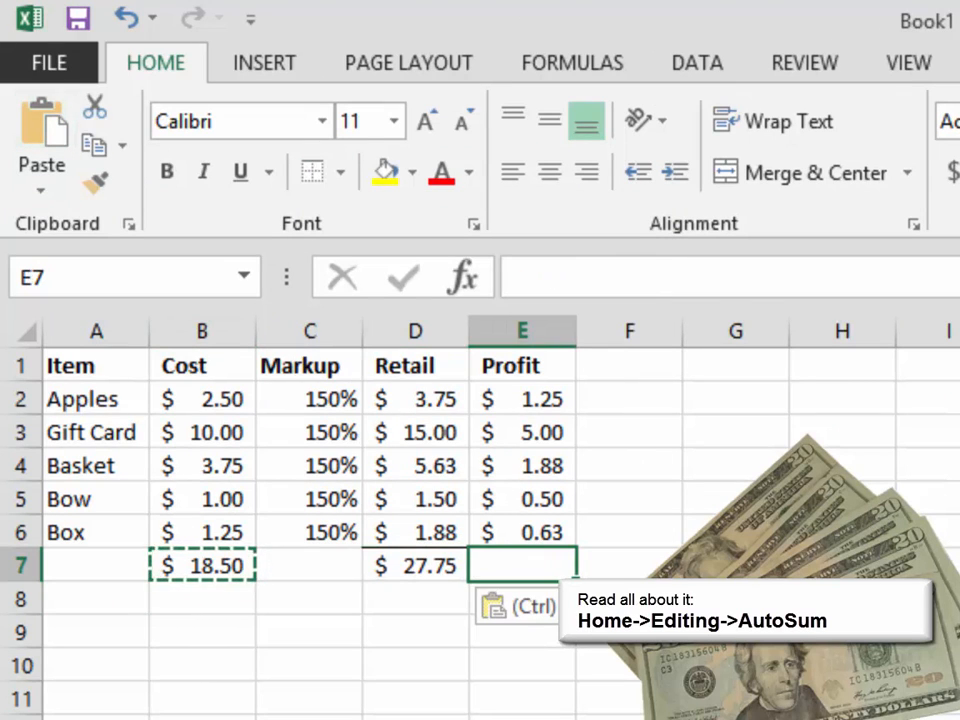
{"action": "left_click", "coordinate": [42, 125]}
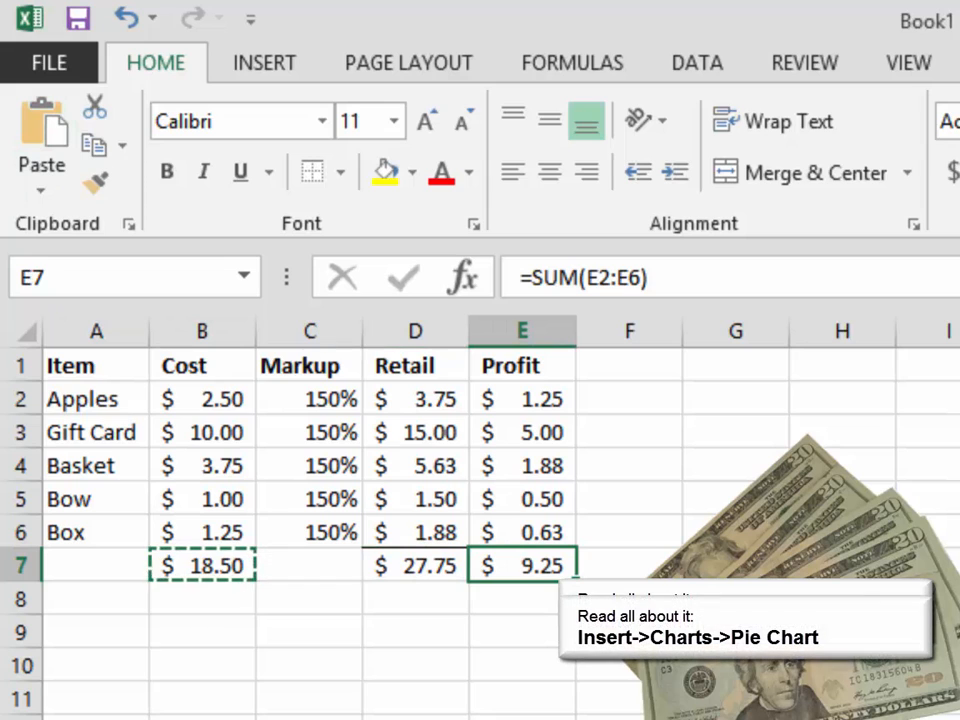
{"action": "key", "text": "ctrl+Home"}
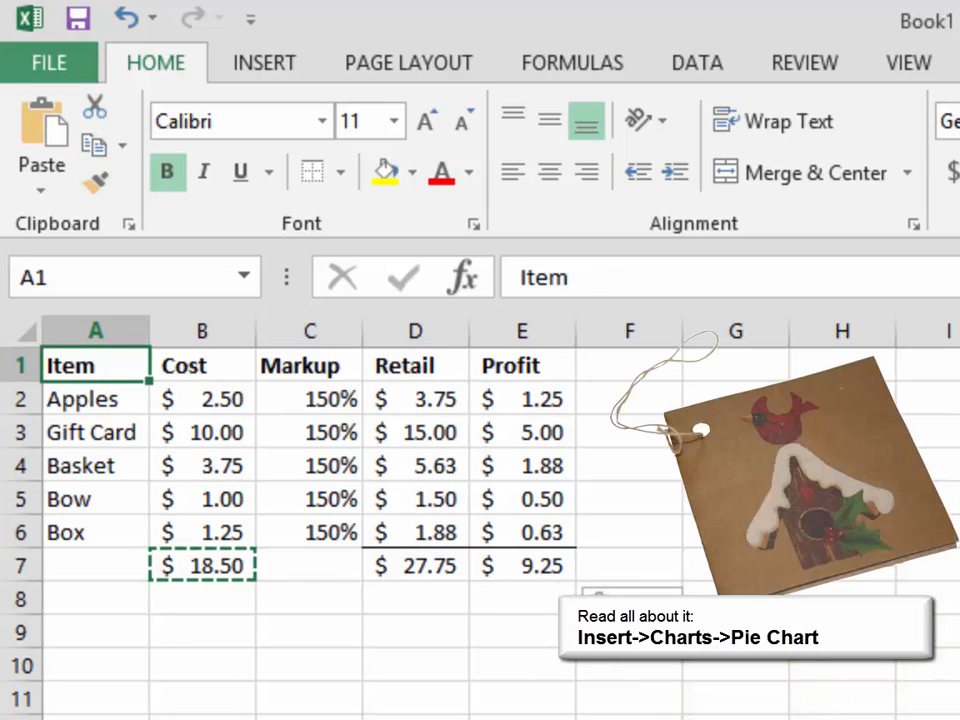
{"action": "key", "text": "Escape"}
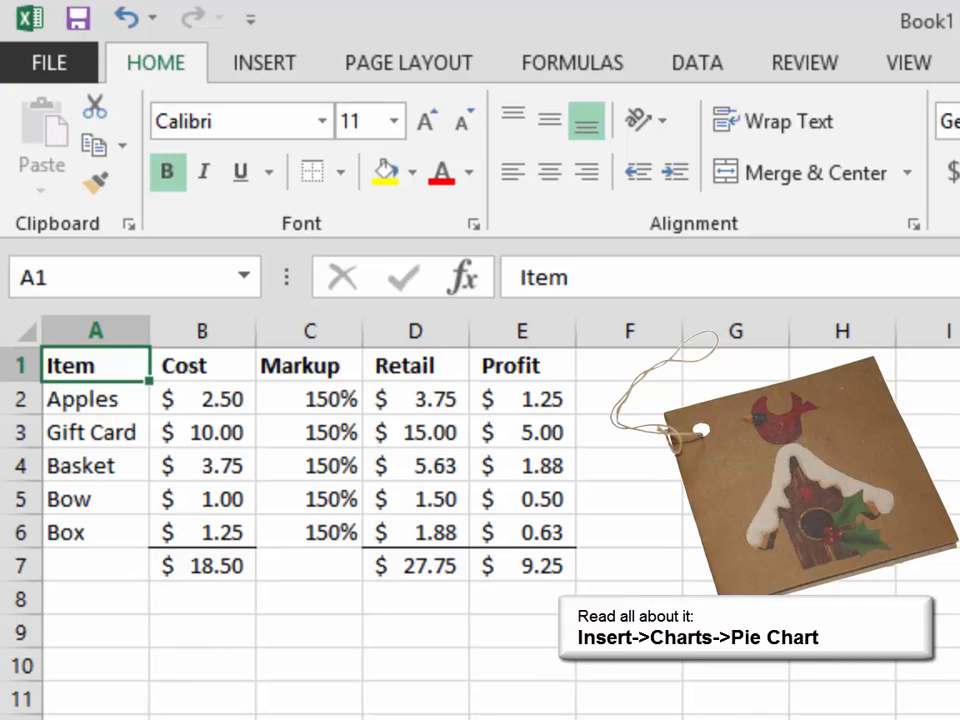
Insert a 3-D pie chart of the items and their costs from A1:B6.
{"action": "left_click_drag", "start_coordinate": [95, 365], "coordinate": [200, 532]}
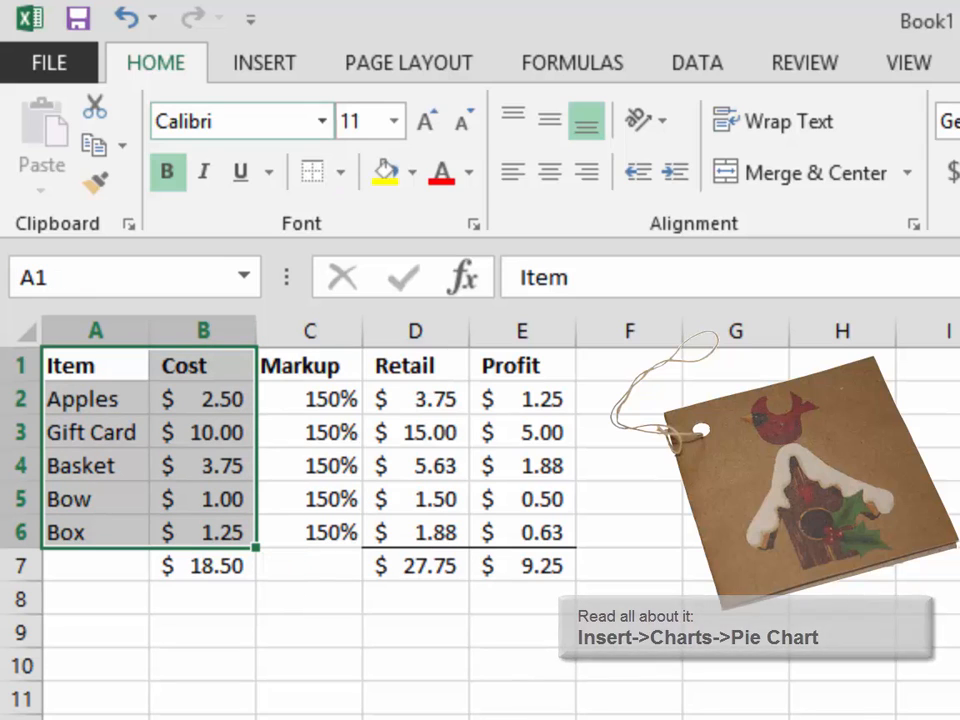
{"action": "left_click", "coordinate": [264, 62]}
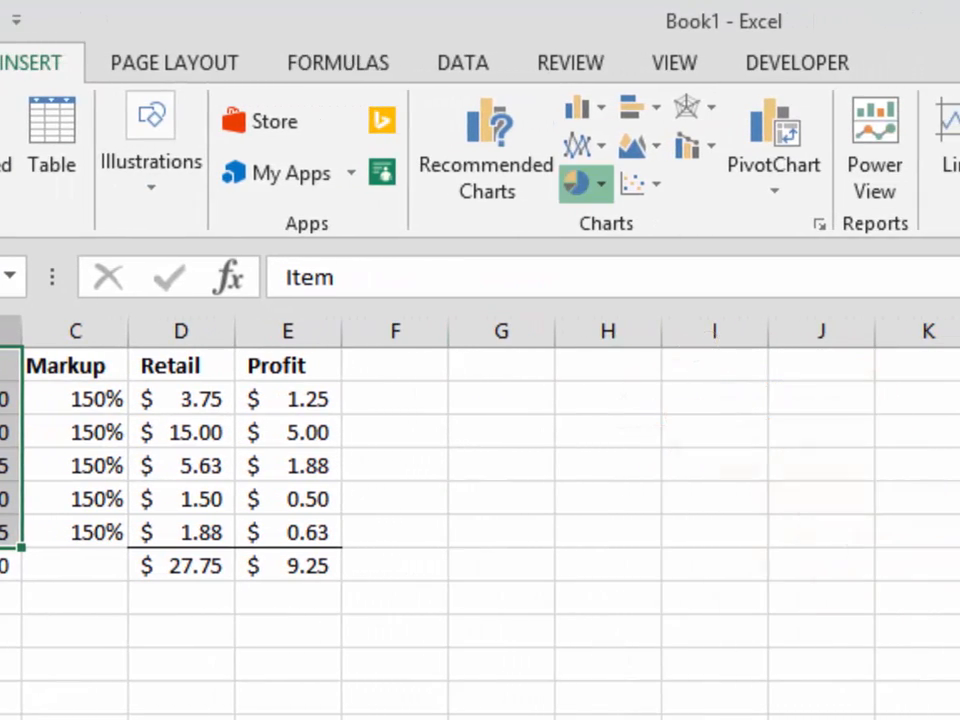
{"action": "left_click", "coordinate": [578, 183]}
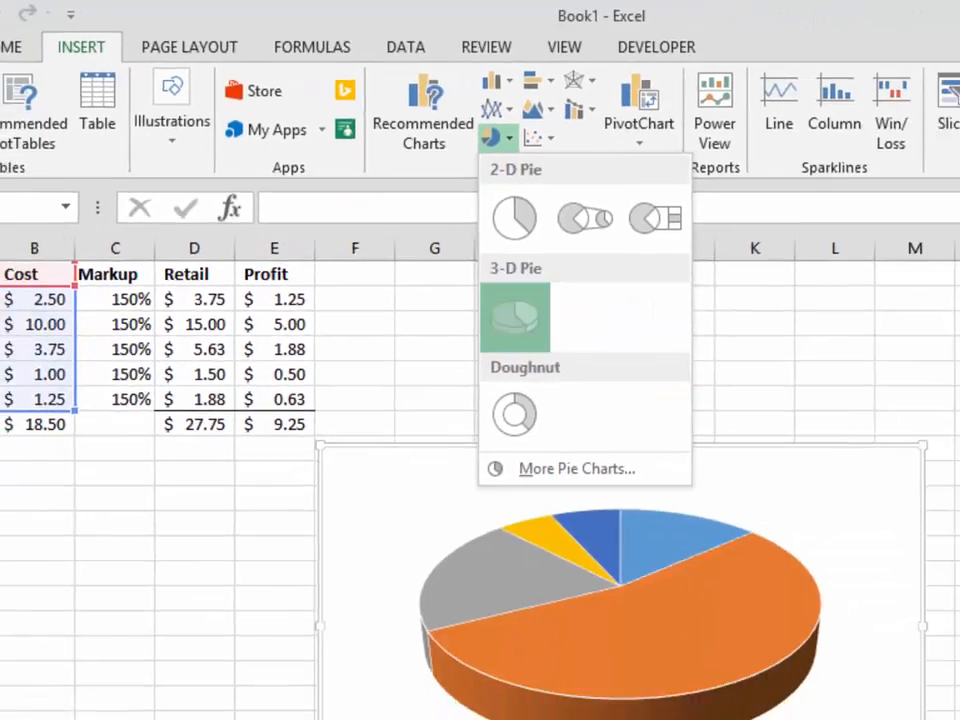
{"action": "left_click", "coordinate": [611, 422]}
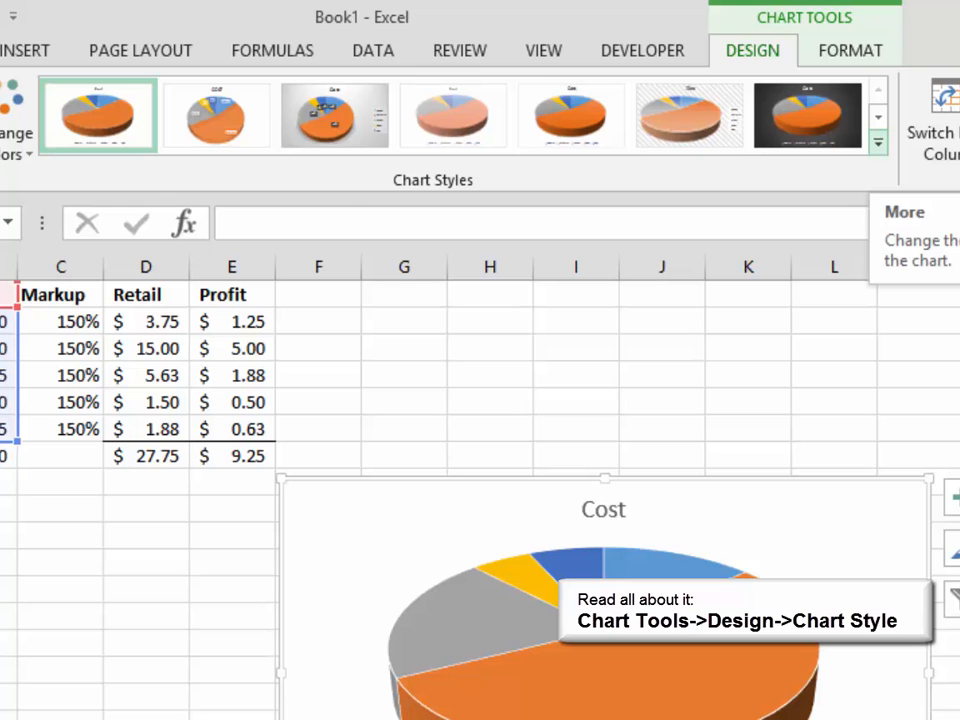
Apply the chart style with coloured item labels outside the slices, and recolour the pie with the green, blue and gold palette.
{"action": "left_click", "coordinate": [877, 143]}
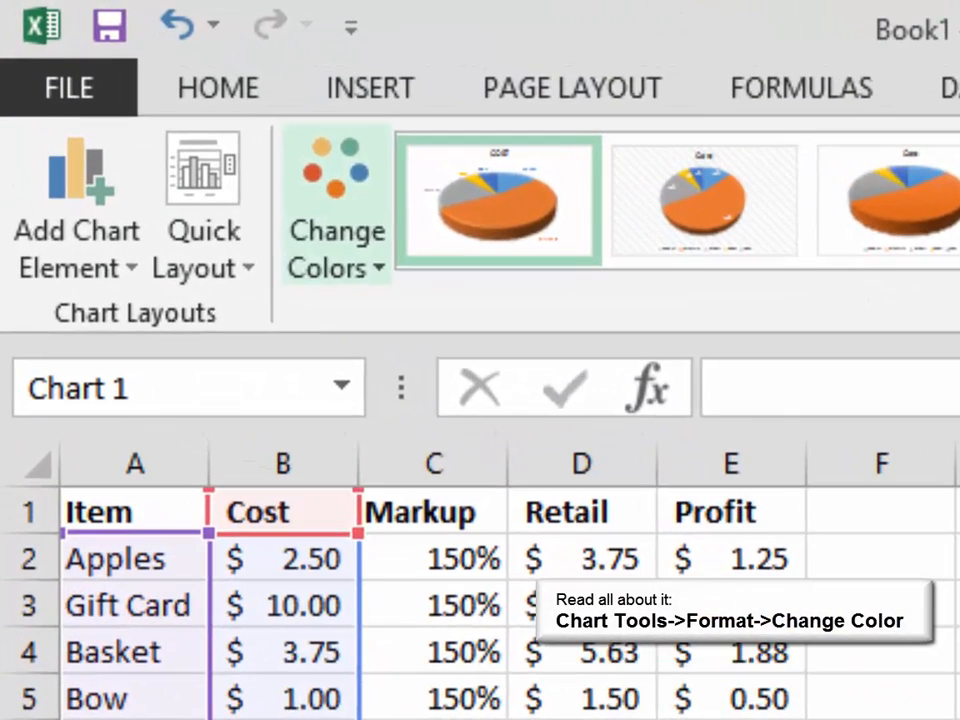
{"action": "left_click", "coordinate": [163, 102]}
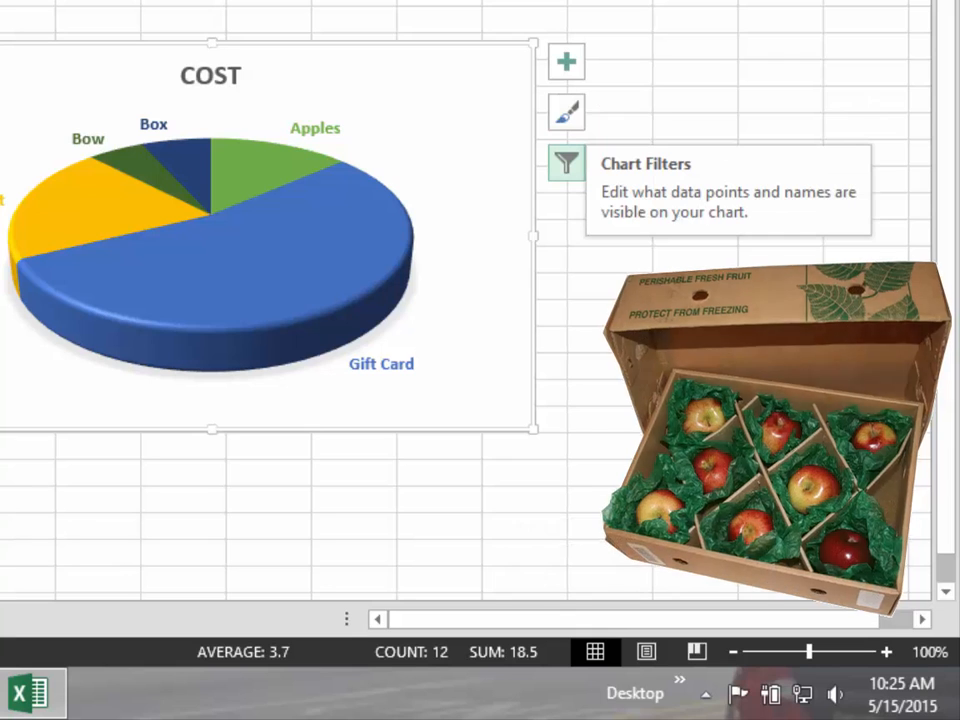
{"action": "left_click", "coordinate": [566, 112]}
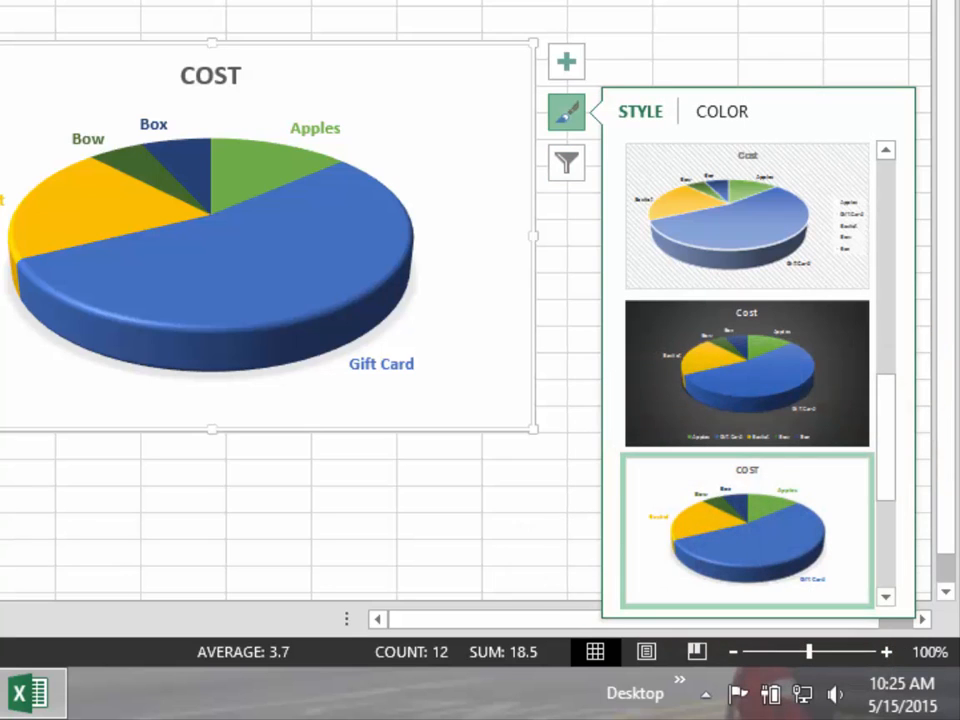
{"action": "left_click", "coordinate": [722, 112]}
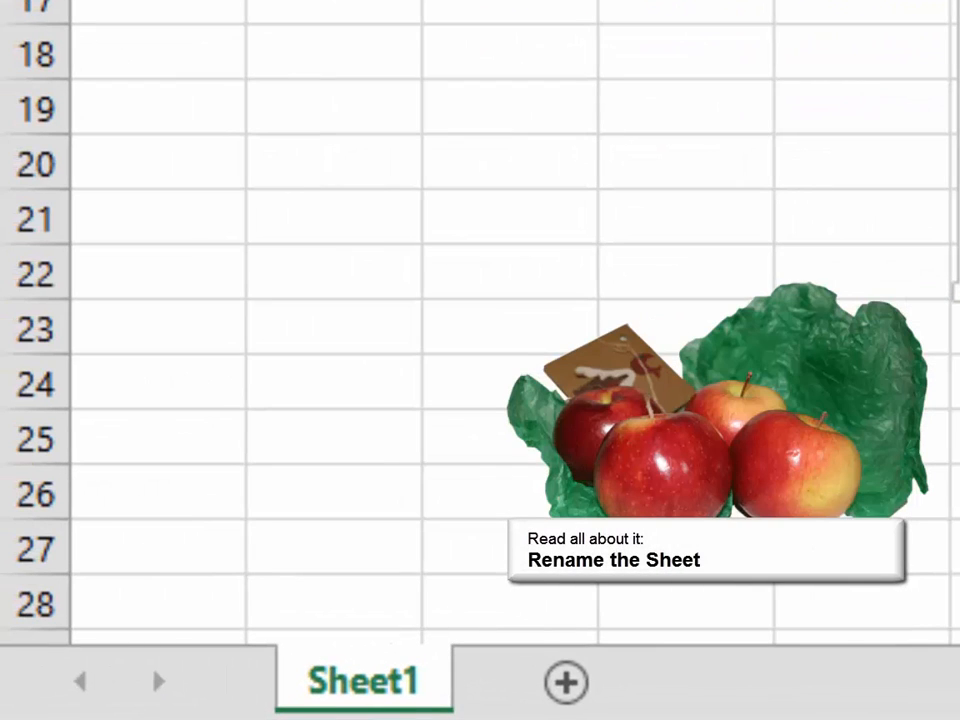
Rename Sheet1 as Price Sheet and add a second worksheet named Salary.
{"action": "type", "text": "Price S"}
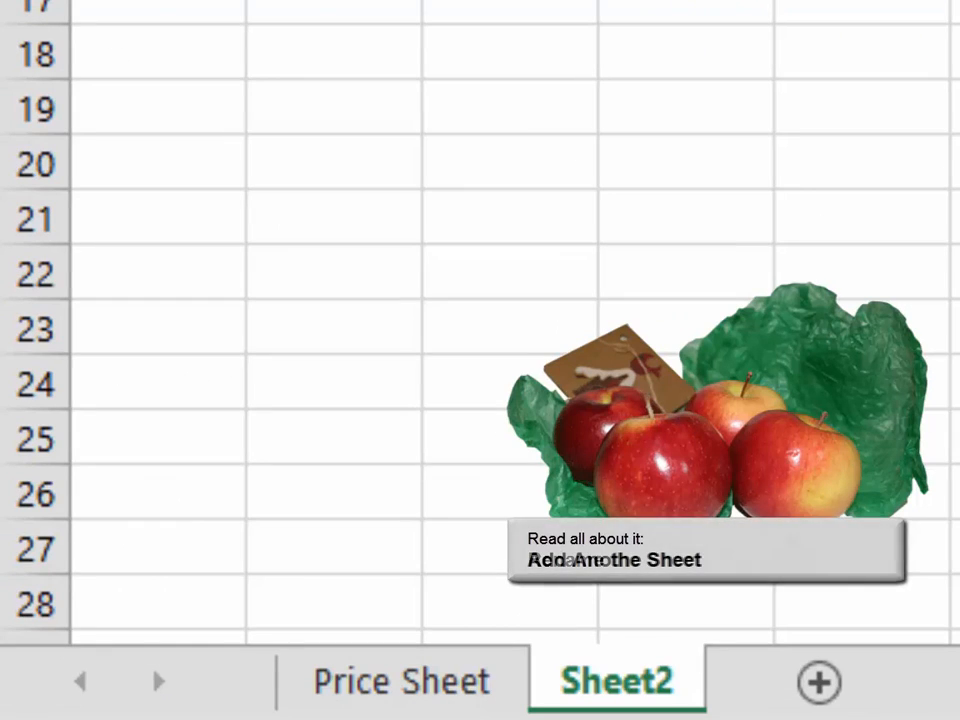
{"action": "double_click", "coordinate": [617, 682]}
{"action": "type", "text": "Salary"}
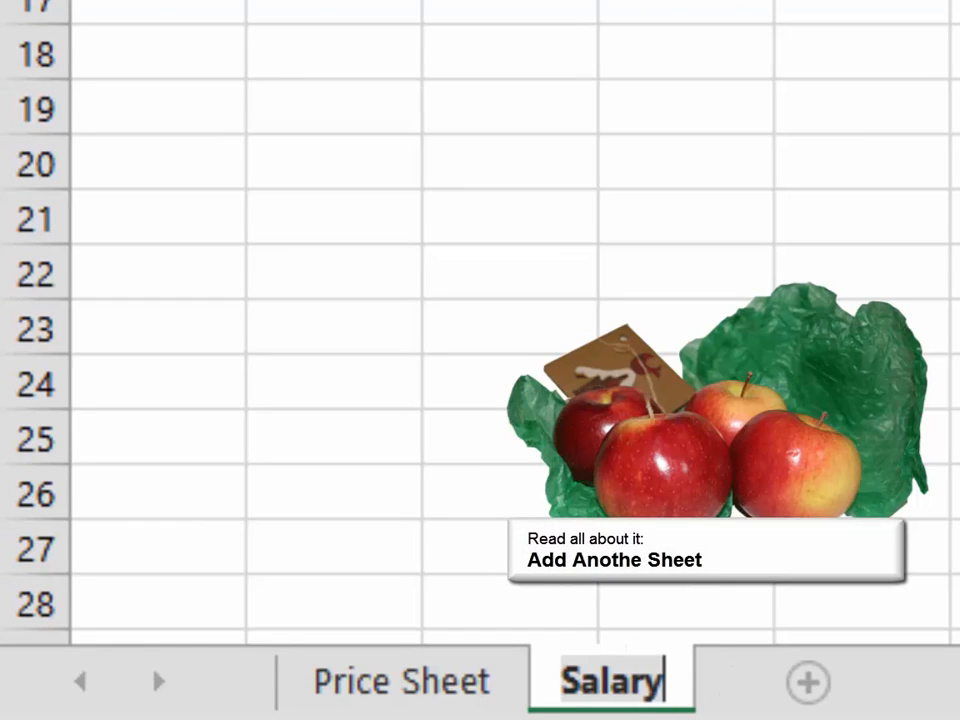
{"action": "key", "text": "Return"}
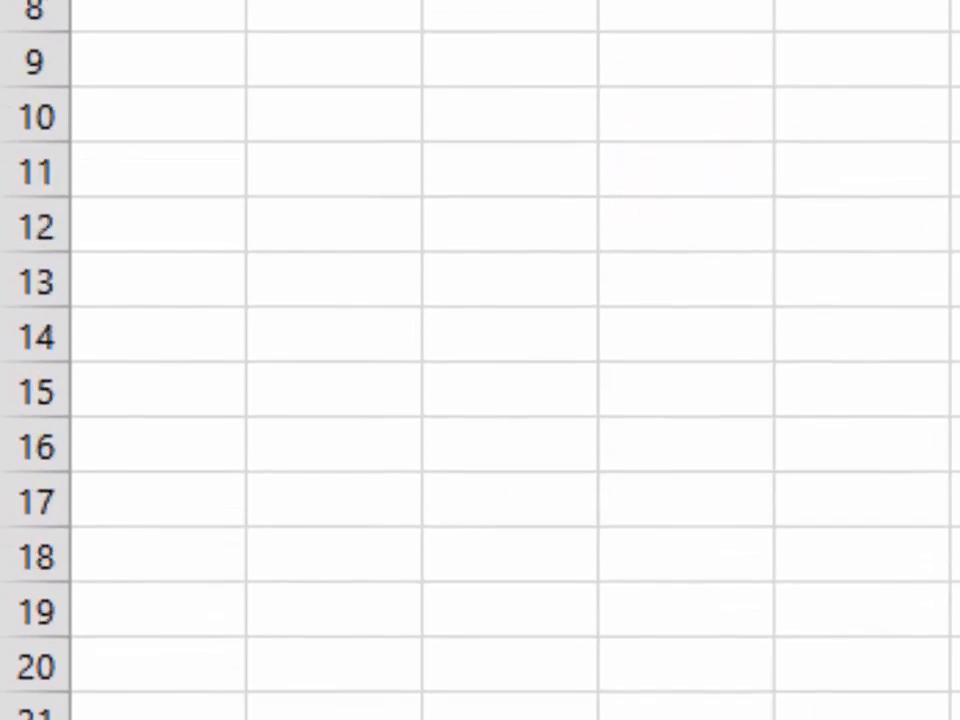
Enter the column headers Department in A1 and Salary in B1 of the Salary sheet.
{"action": "type", "text": "De"}
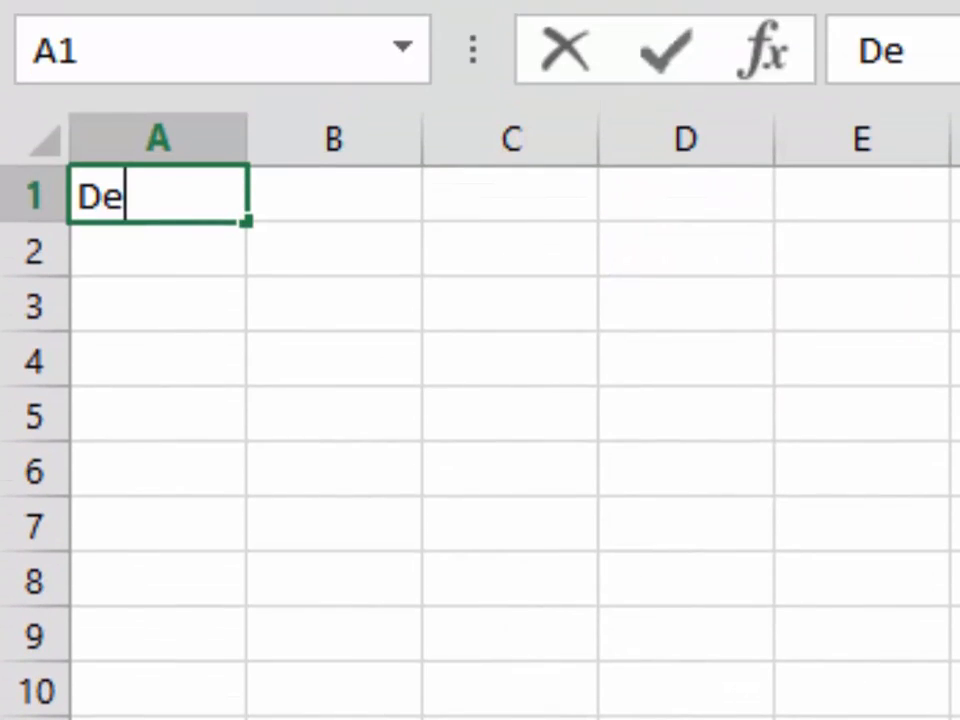
{"action": "type", "text": "partment"}
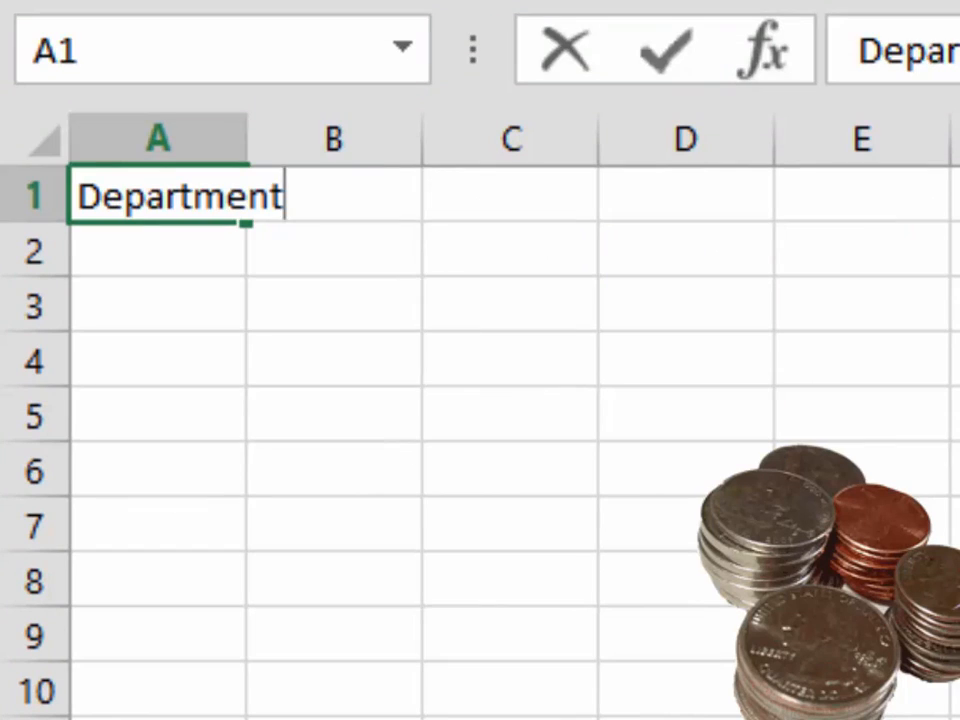
{"action": "key", "text": "Tab"}
{"action": "type", "text": "Salar"}
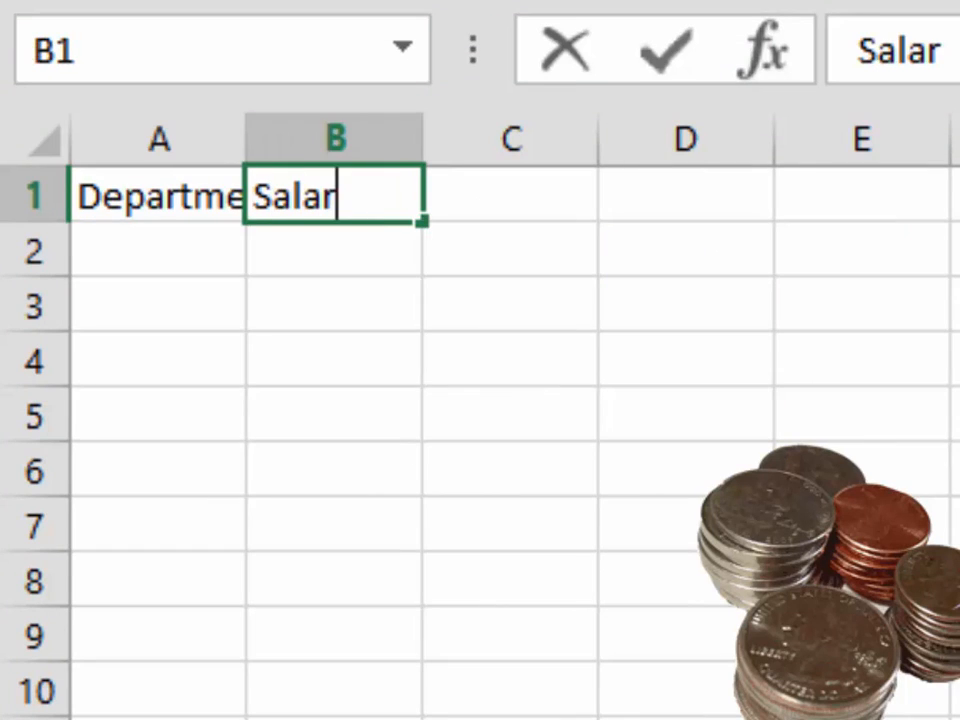
{"action": "type", "text": "y"}
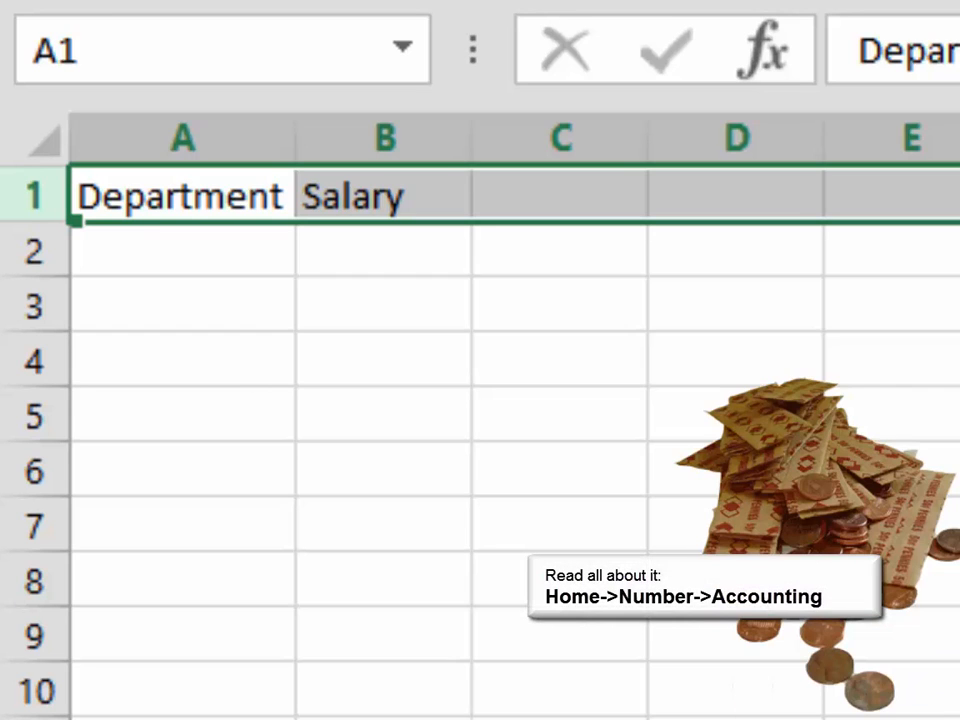
Make the header row bold and apply the Accounting number format to column B.
{"action": "key", "text": "ctrl+b"}
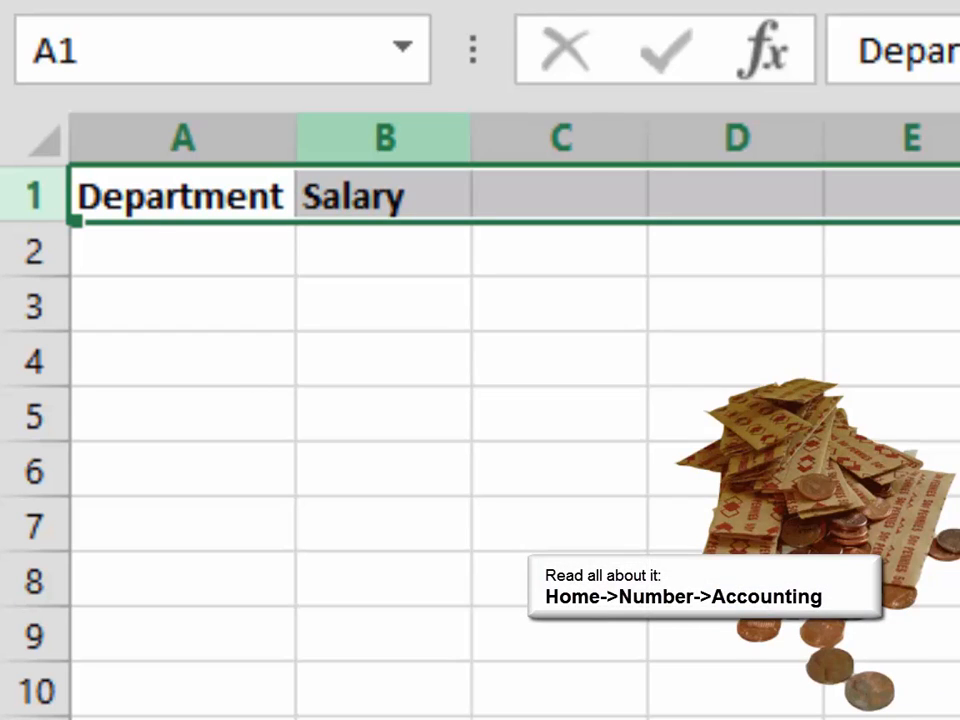
{"action": "left_click", "coordinate": [385, 138]}
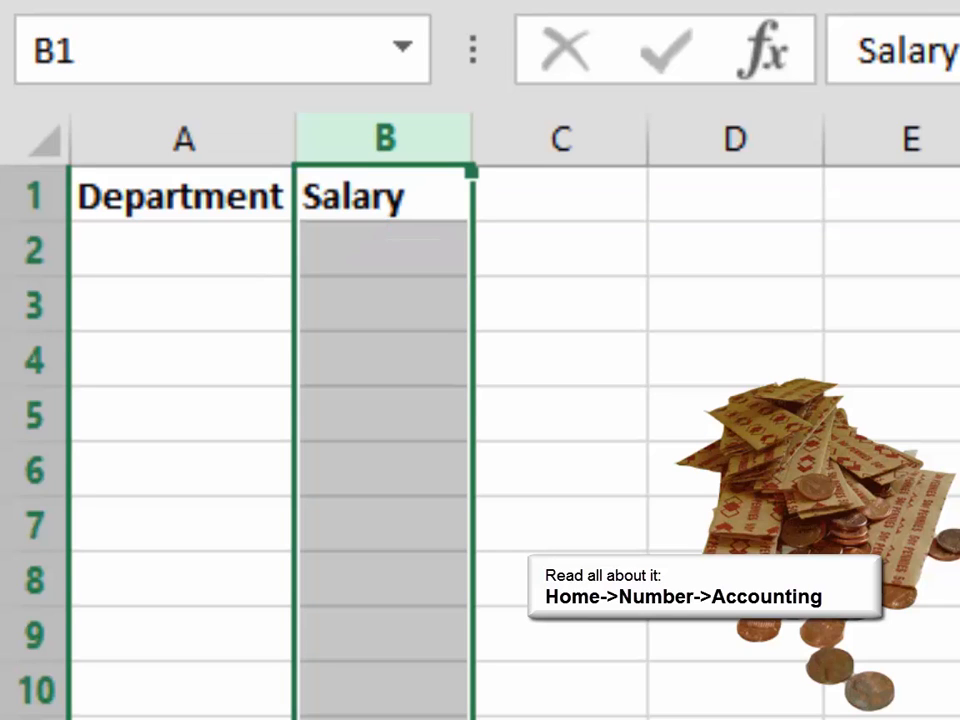
{"action": "key", "text": "ctrl+shift+4"}
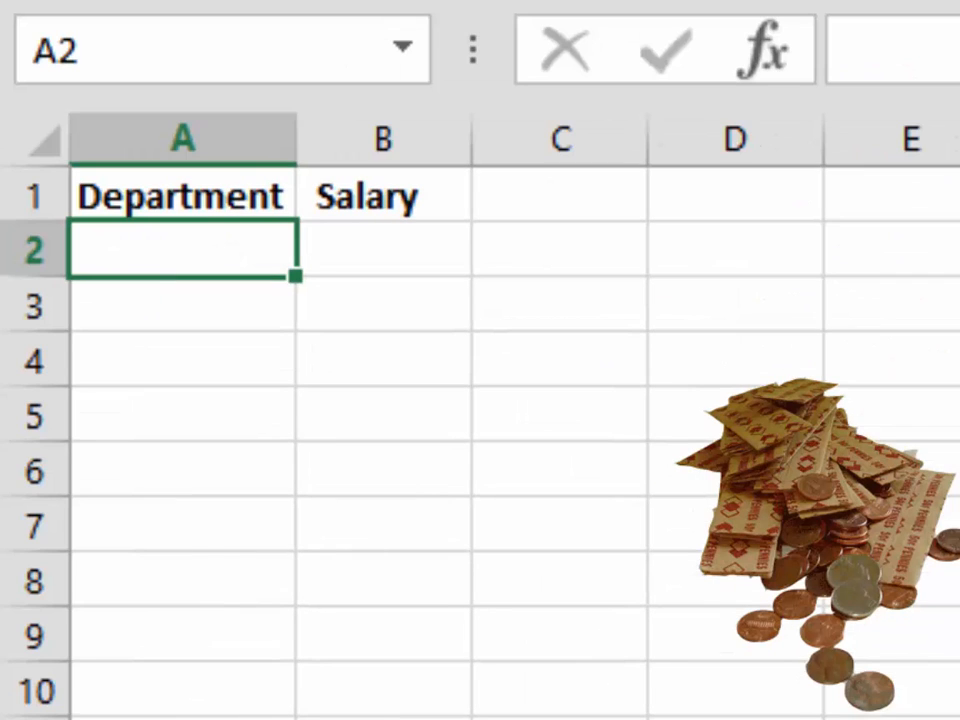
Enter Web Designer in A2 with a salary of 45000 in B2.
{"action": "type", "text": "Web D"}
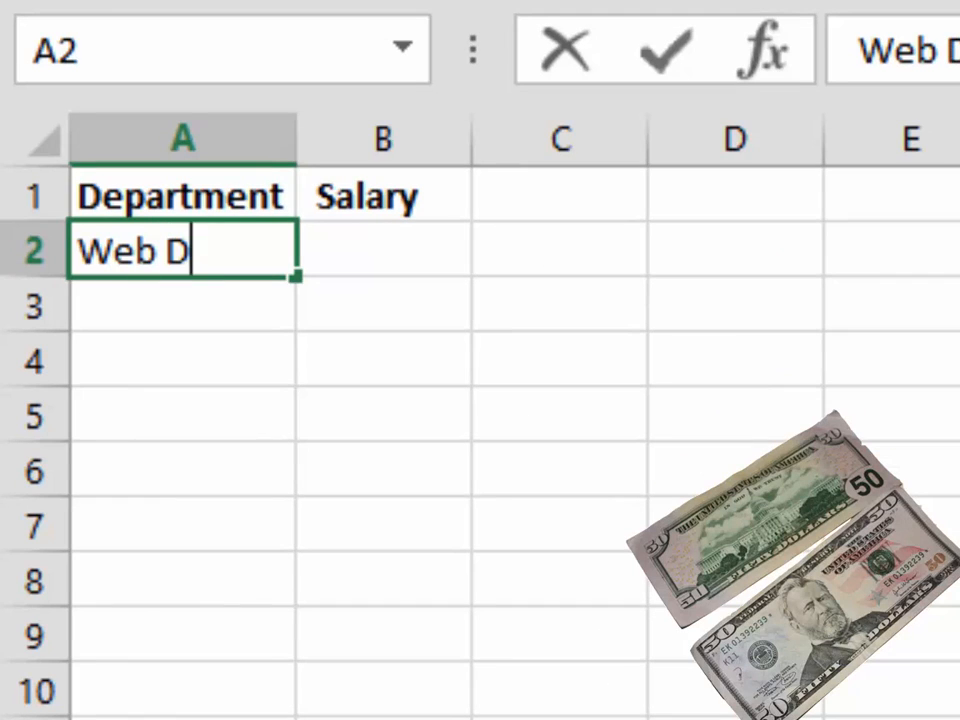
{"action": "type", "text": "esigner"}
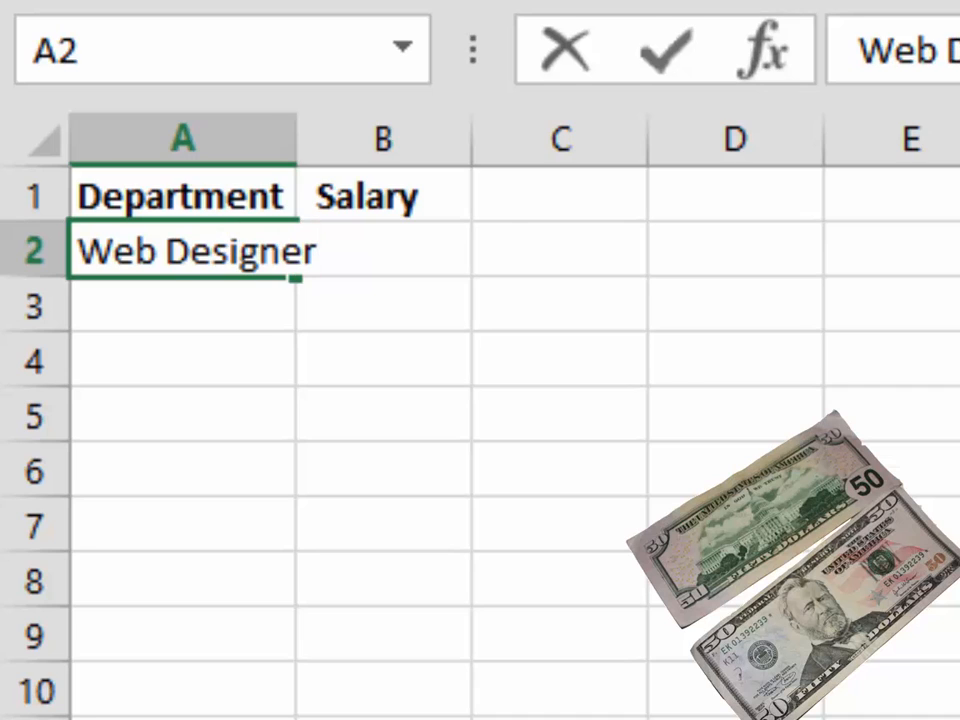
{"action": "key", "text": "Tab"}
{"action": "type", "text": "45,00"}
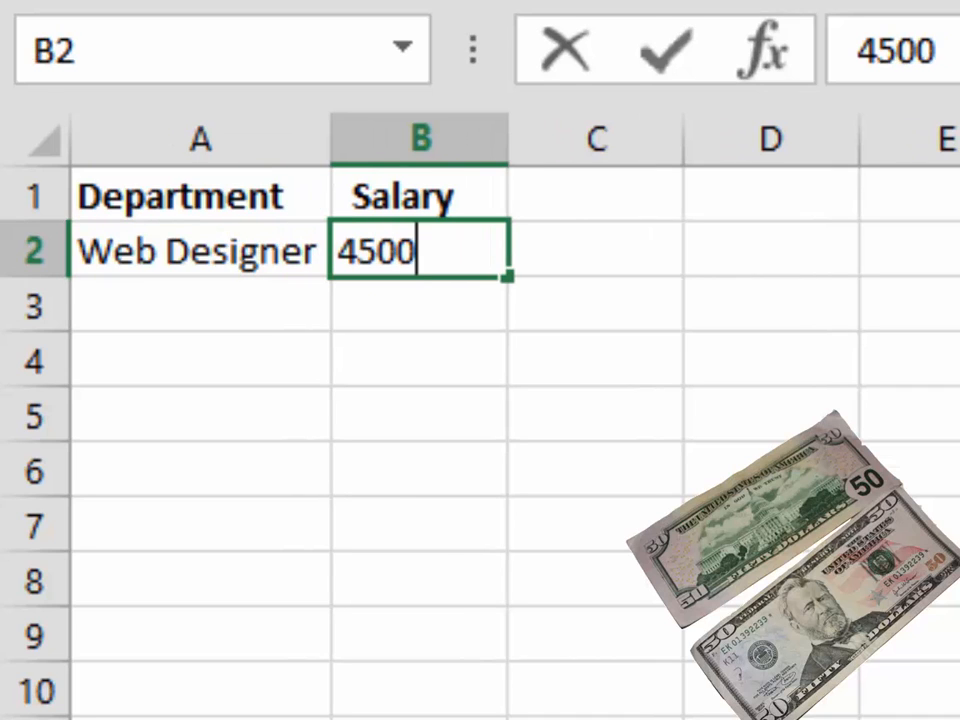
{"action": "type", "text": "0"}
{"action": "key", "text": "Return"}
Enter Training in A3 with a salary of 50000 in B3.
{"action": "type", "text": "Train"}
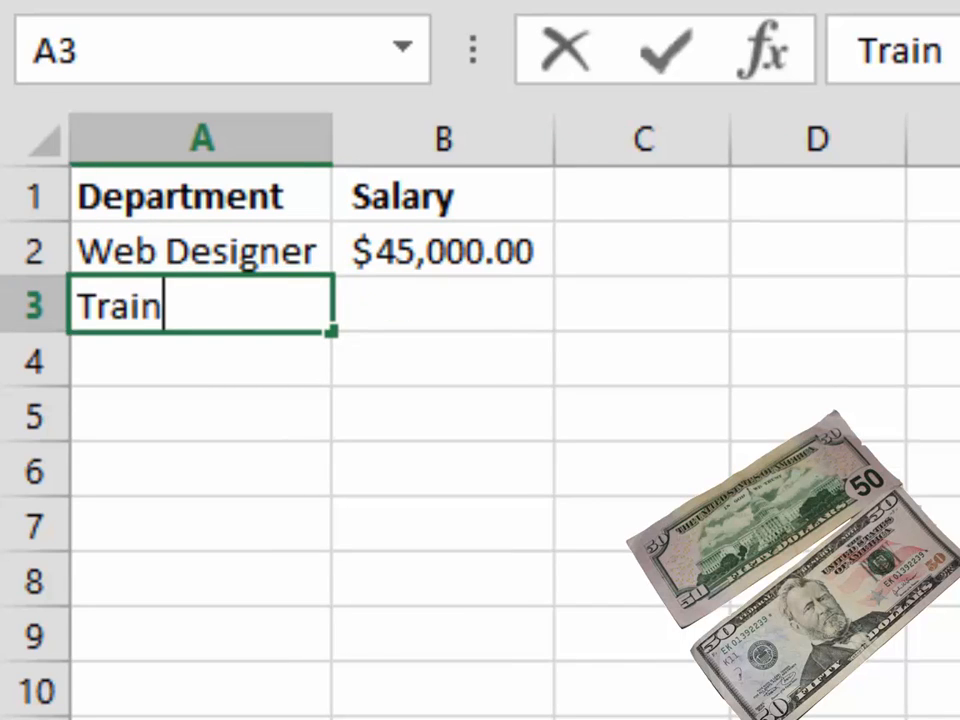
{"action": "type", "text": "ing"}
{"action": "key", "text": "Tab"}
{"action": "type", "text": "50,00"}
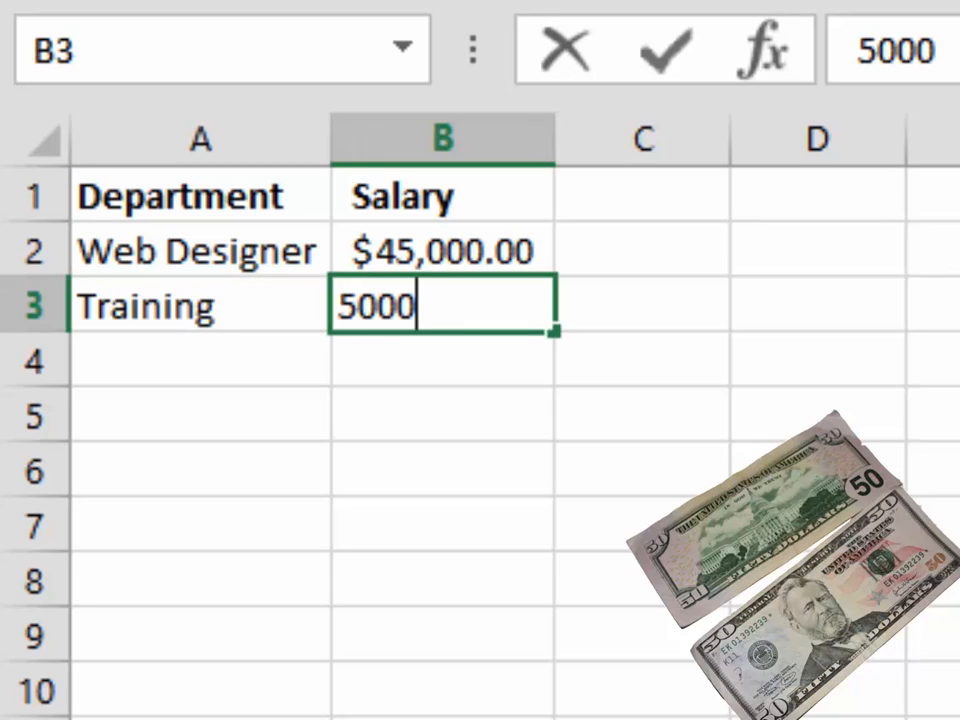
{"action": "type", "text": "0"}
{"action": "key", "text": "Return"}
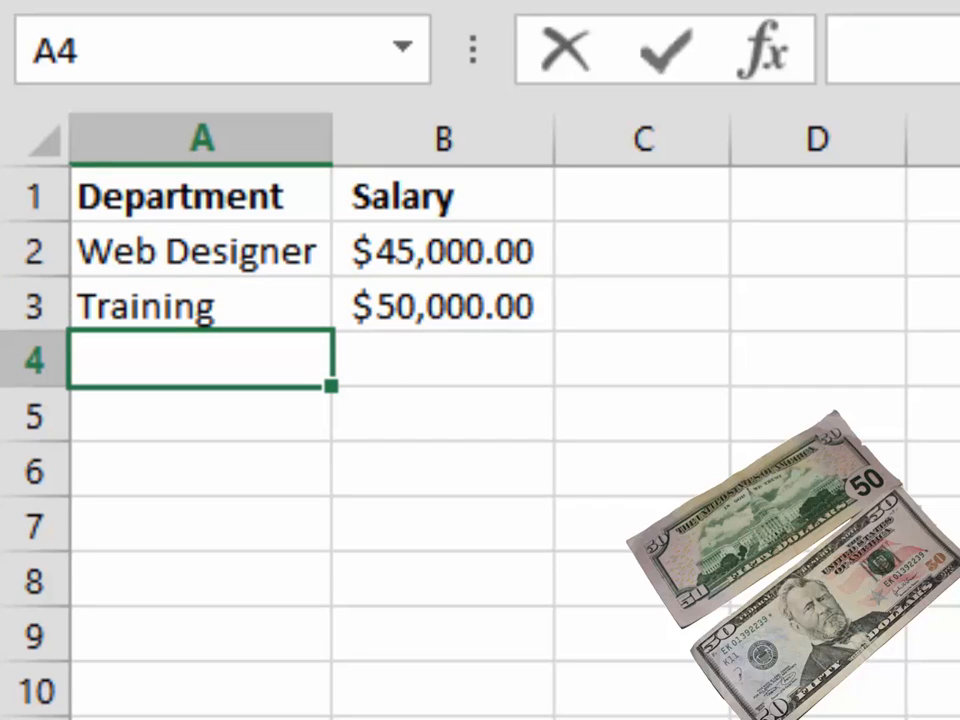
Enter Sales in A4 with a salary of 75000 in B4.
{"action": "type", "text": "Sales"}
{"action": "key", "text": "Tab"}
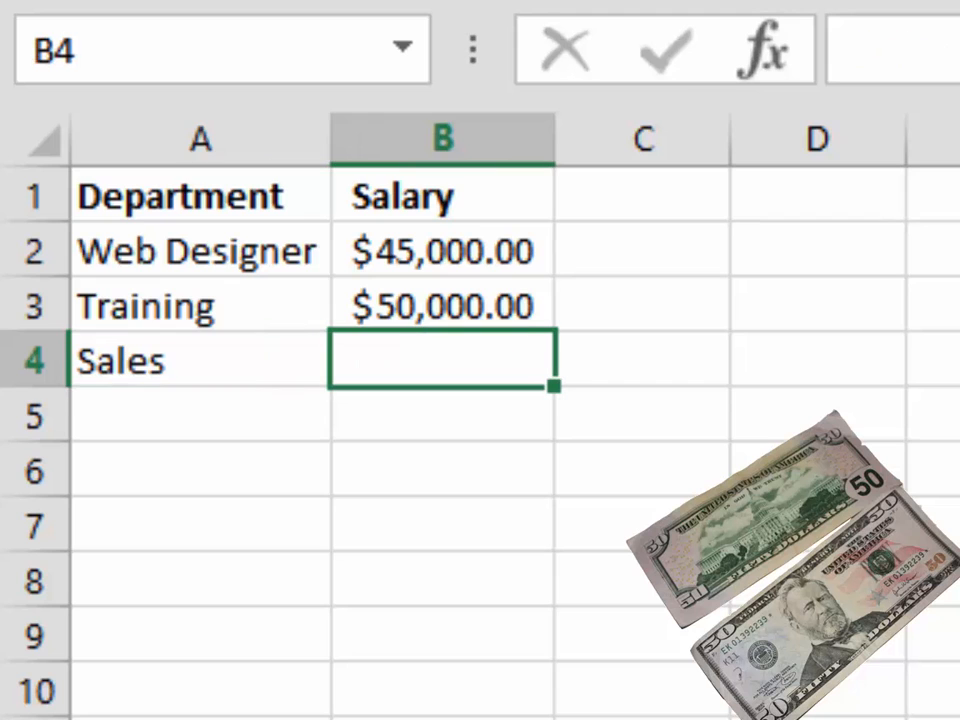
{"action": "type", "text": "75000"}
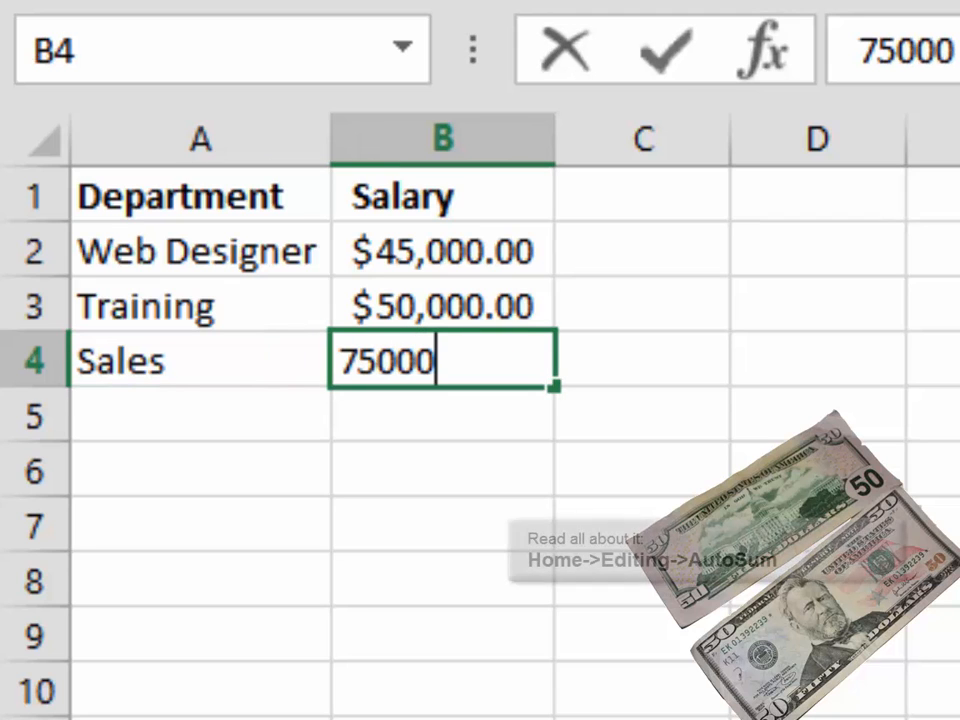
{"action": "key", "text": "Return"}
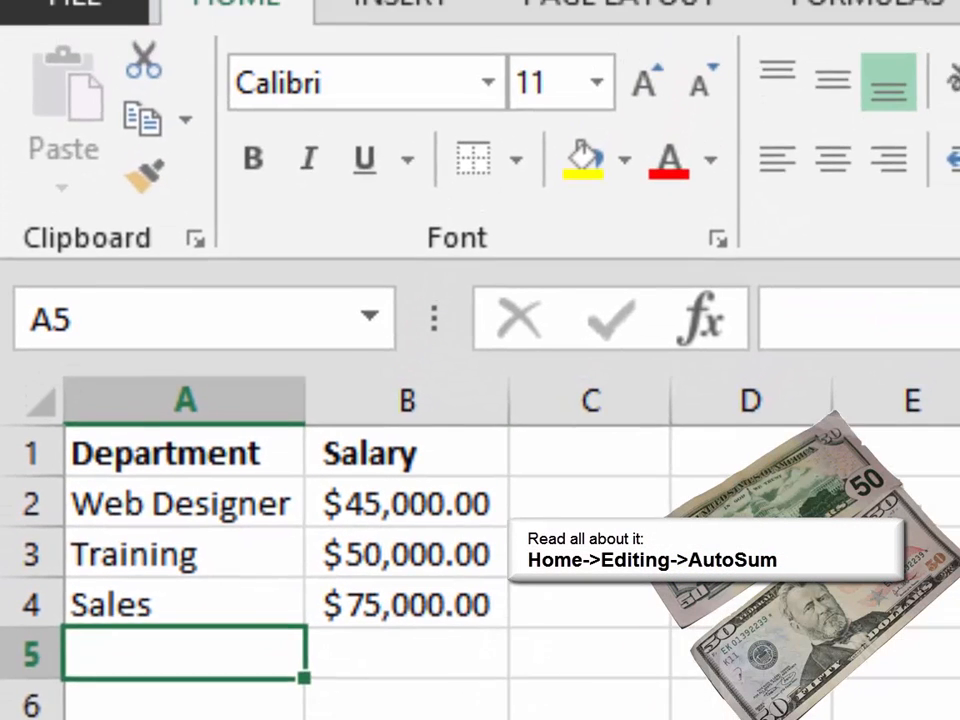
Enter the label Sum in A5 and make it bold and right-aligned.
{"action": "type", "text": "Sum"}
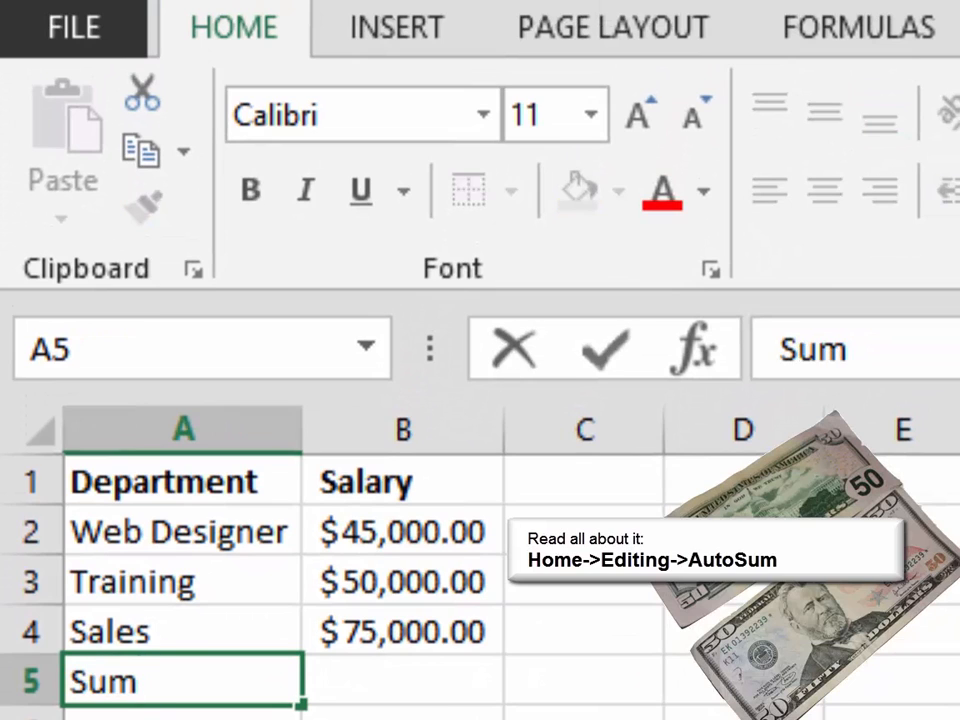
{"action": "key", "text": "ctrl+Return"}
{"action": "key", "text": "ctrl+b"}
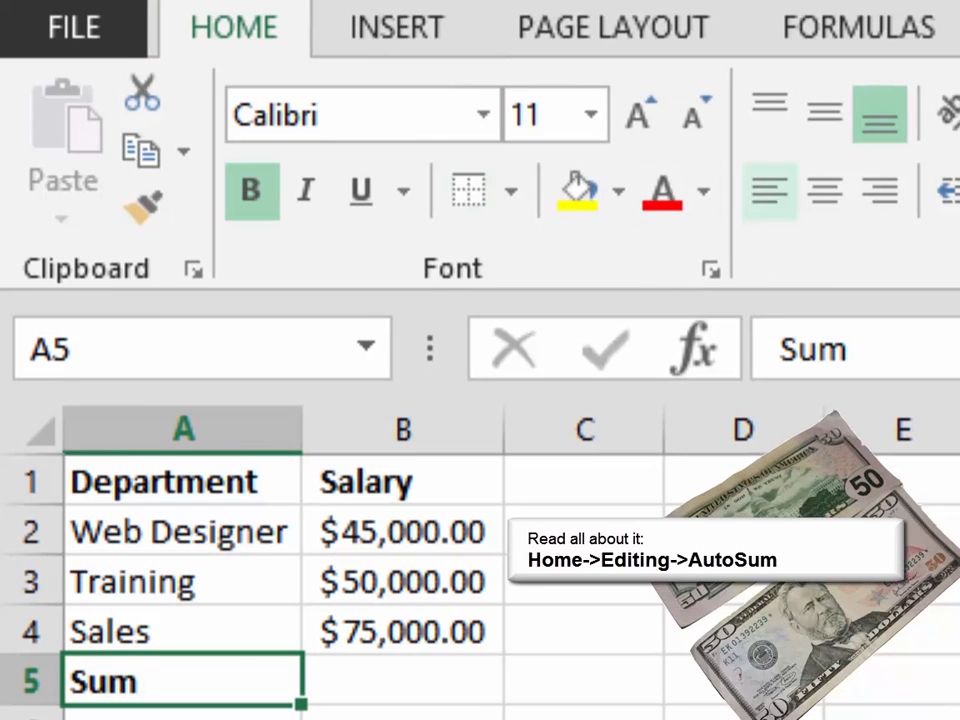
{"action": "left_click", "coordinate": [880, 191]}
Total the salaries in B5 with =SUM(B2:B4) and add a top border to that cell.
{"action": "left_click", "coordinate": [403, 681]}
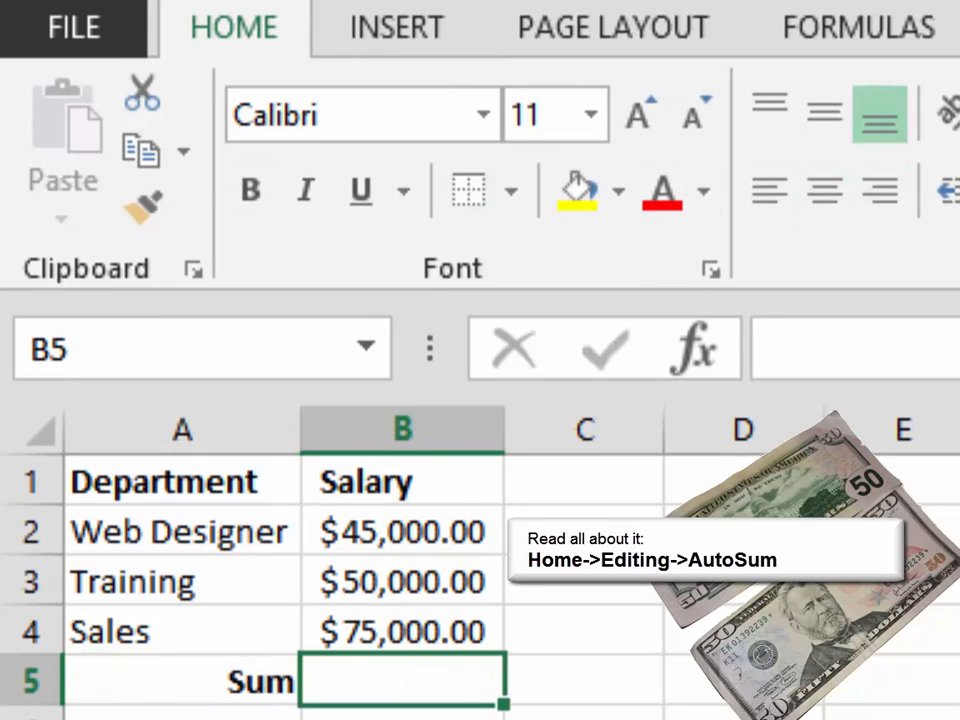
{"action": "key", "text": "alt+equal"}
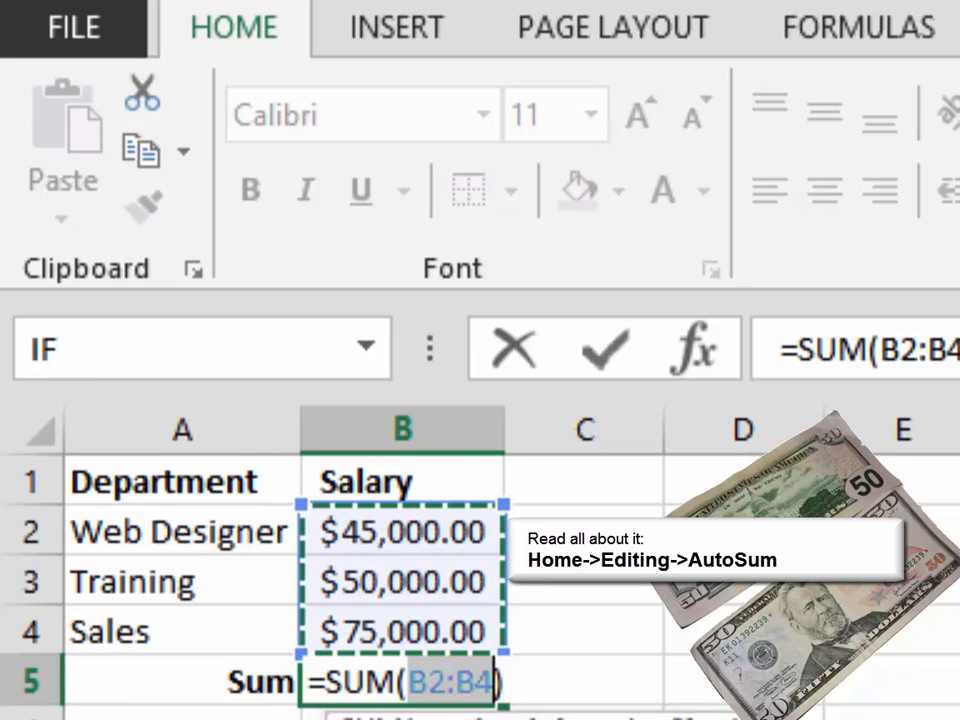
{"action": "key", "text": "ctrl+Return"}
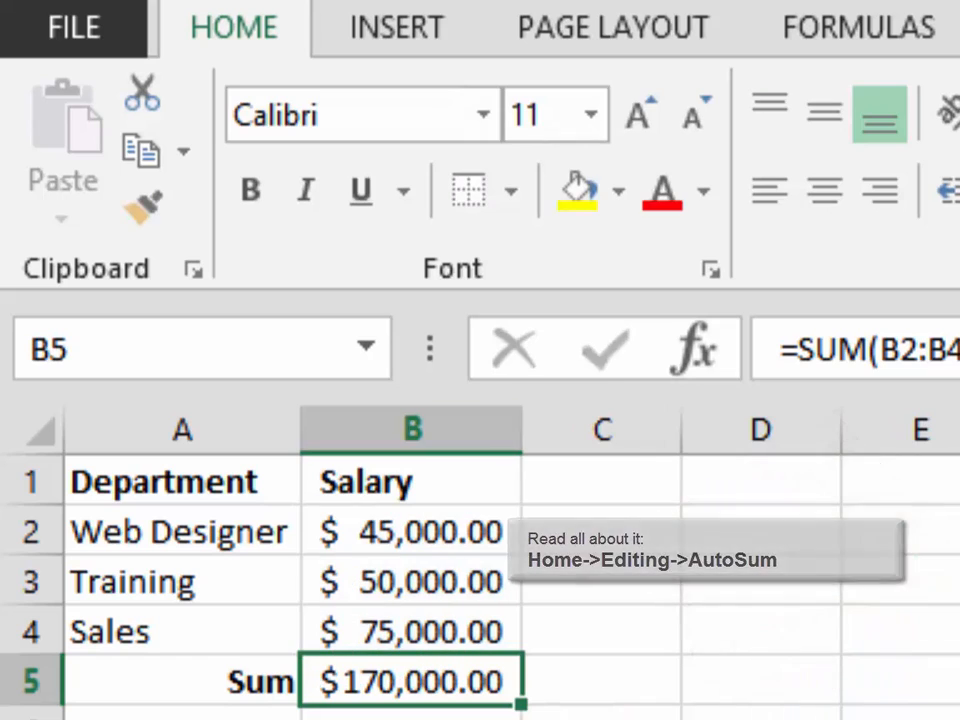
{"action": "left_click", "coordinate": [511, 191]}
{"action": "left_click", "coordinate": [600, 371]}
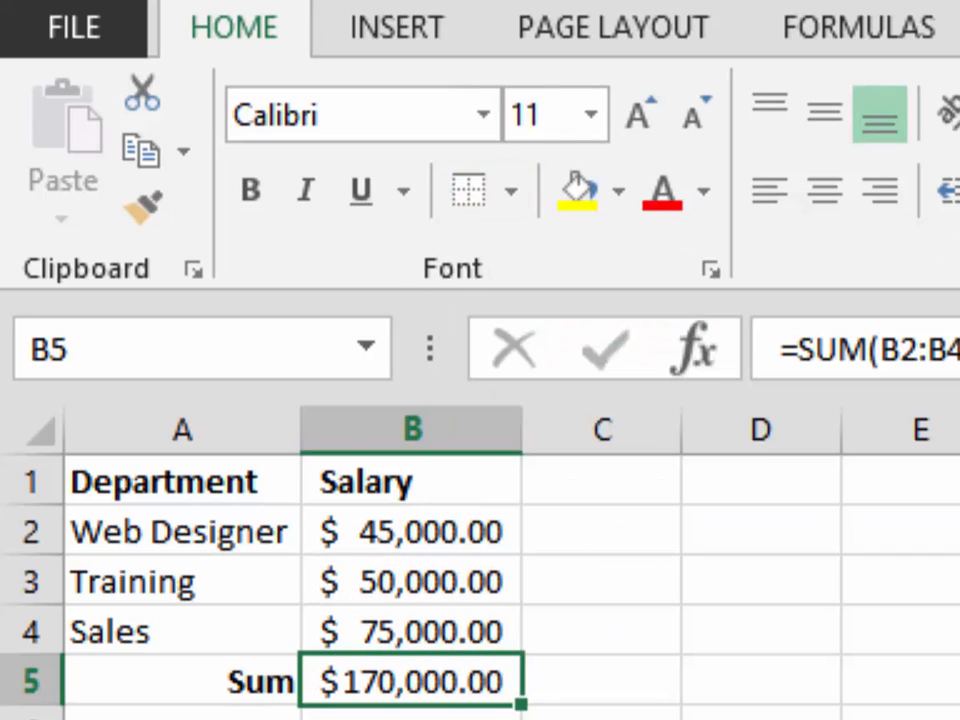
Insert the recommended Clustered Column chart from A1:B4 and apply chart Style 4.
{"action": "key", "text": "ctrl+Home"}
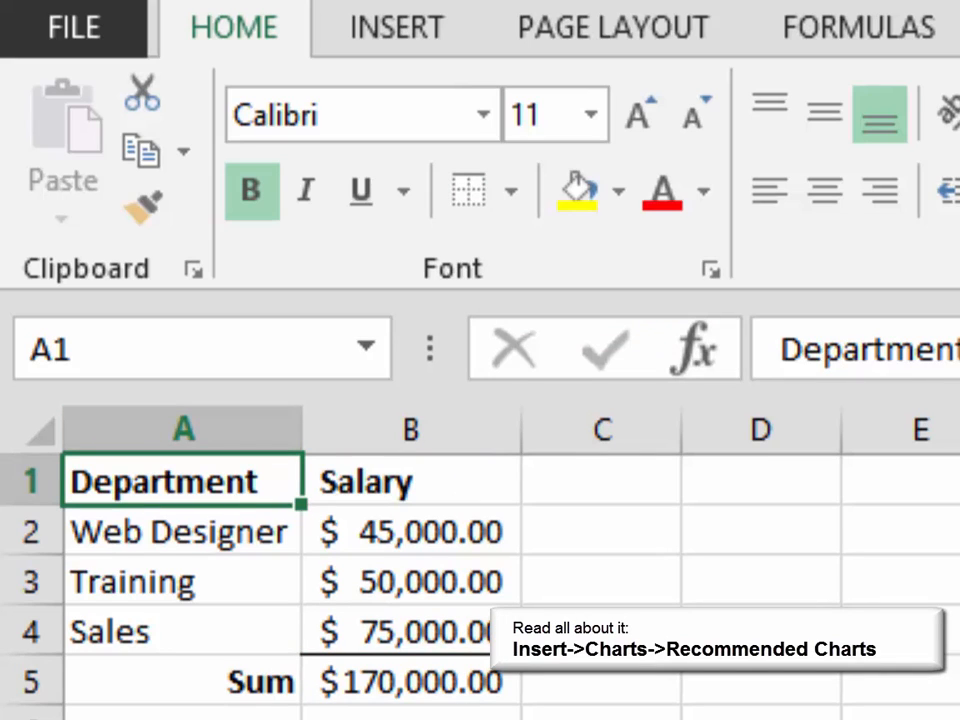
{"action": "key", "text": "shift+Right"}
{"action": "key", "text": "shift+Down"}
{"action": "key", "text": "shift+Down"}
{"action": "key", "text": "shift+Down"}
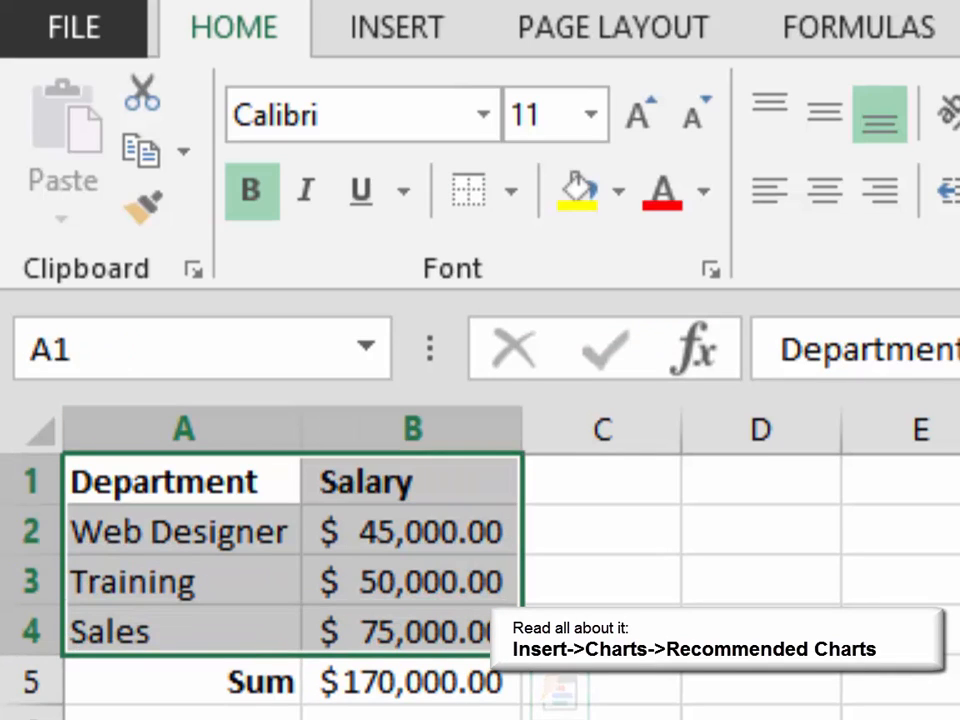
{"action": "left_click", "coordinate": [397, 27]}
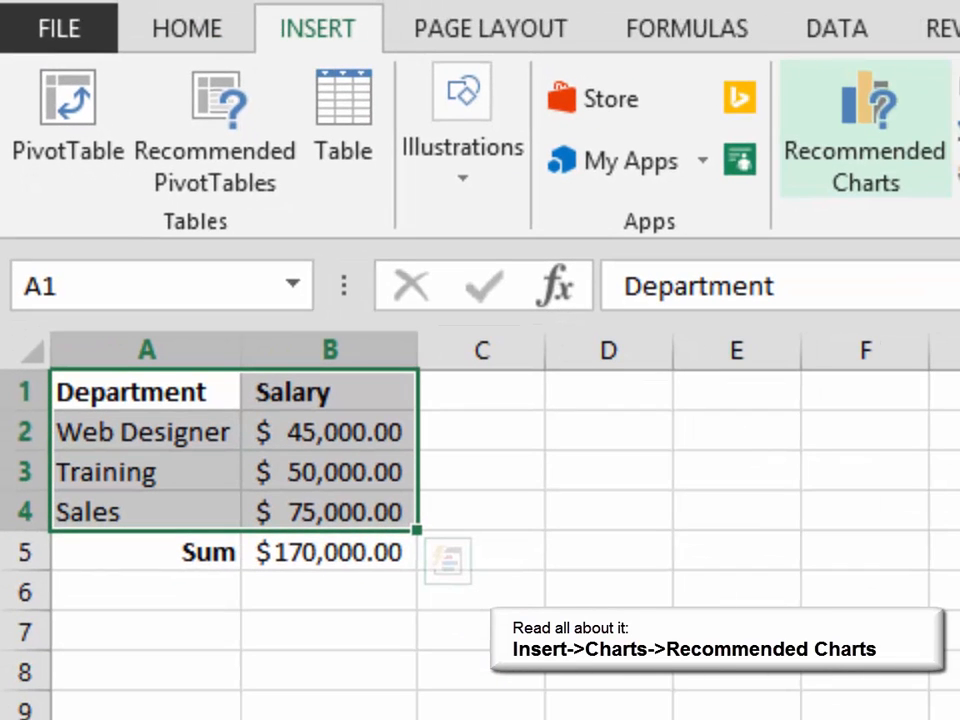
{"action": "left_click", "coordinate": [865, 135]}
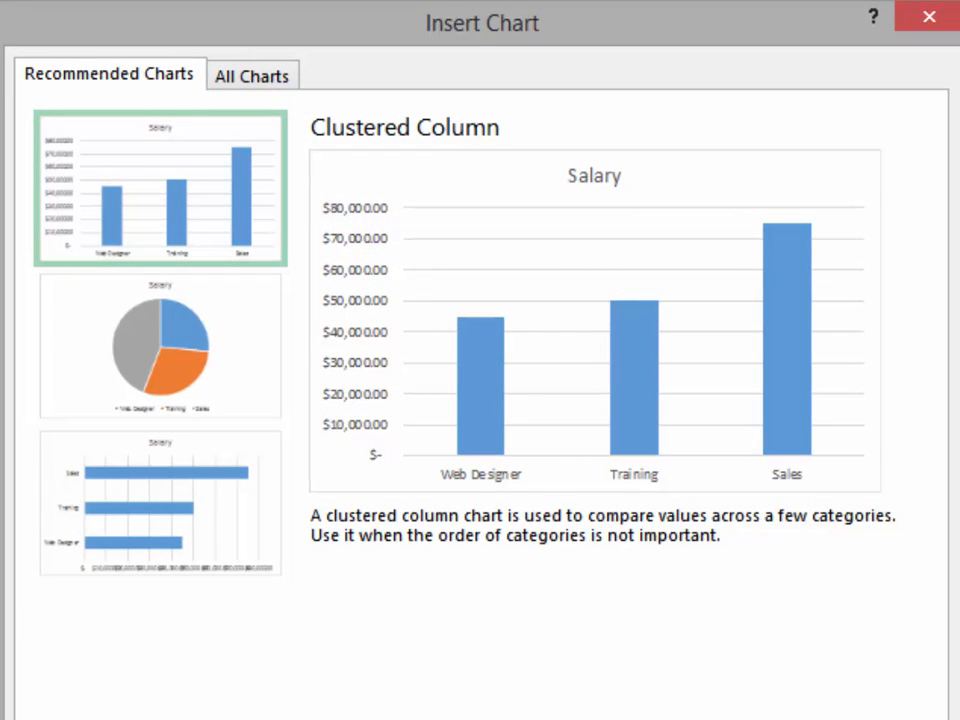
{"action": "left_click", "coordinate": [755, 719]}
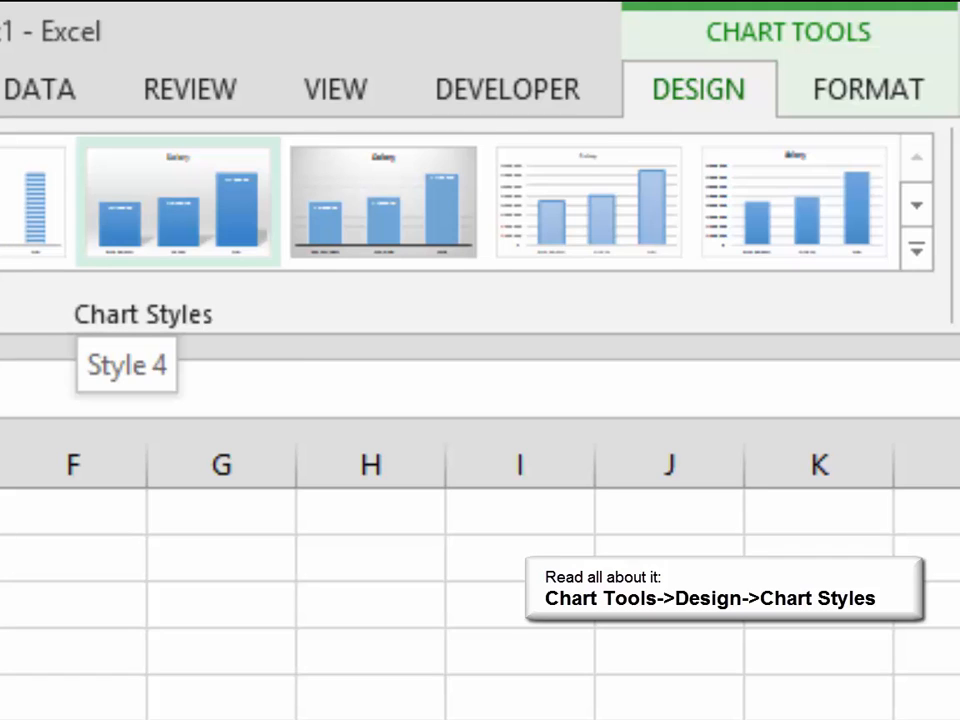
{"action": "left_click", "coordinate": [178, 202]}
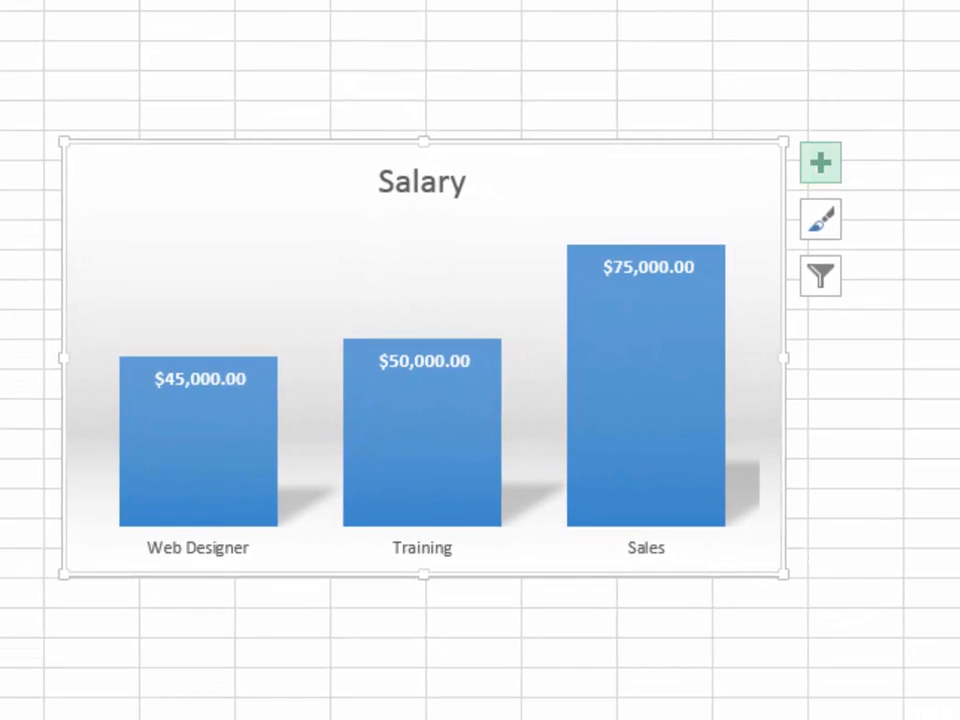
Try a trendline on the salary chart and remove it.
{"action": "left_click", "coordinate": [820, 163]}
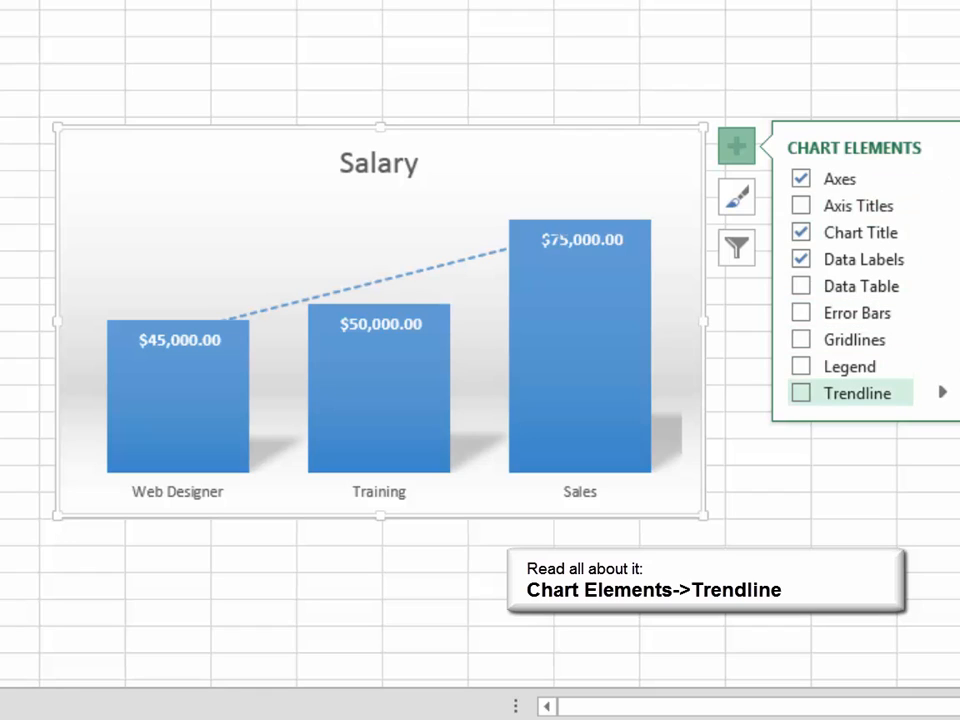
{"action": "left_click", "coordinate": [801, 393]}
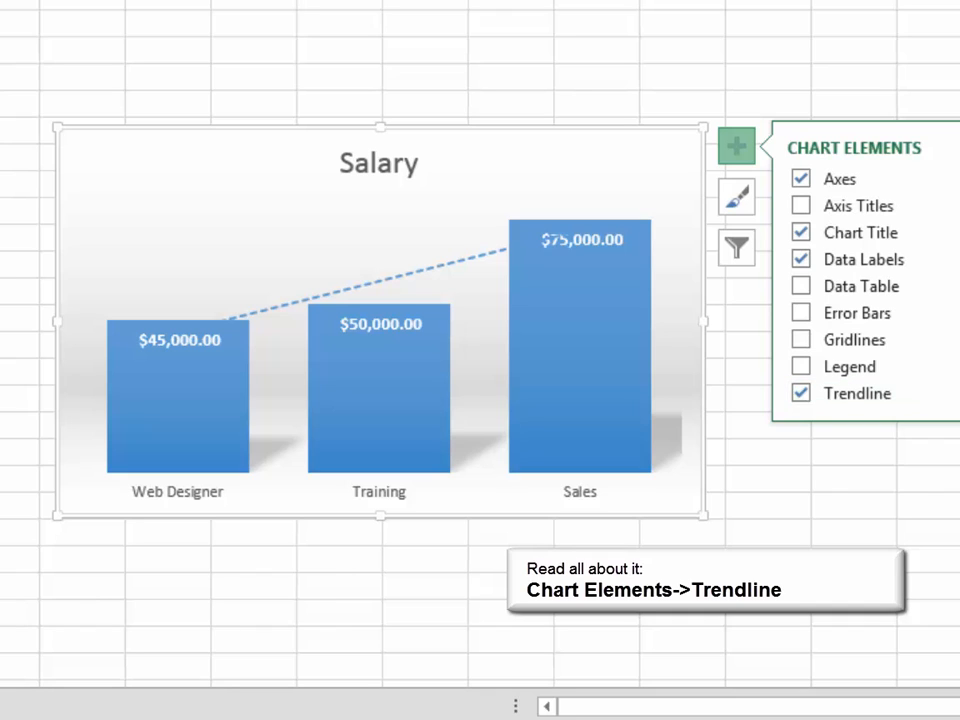
{"action": "left_click", "coordinate": [801, 393]}
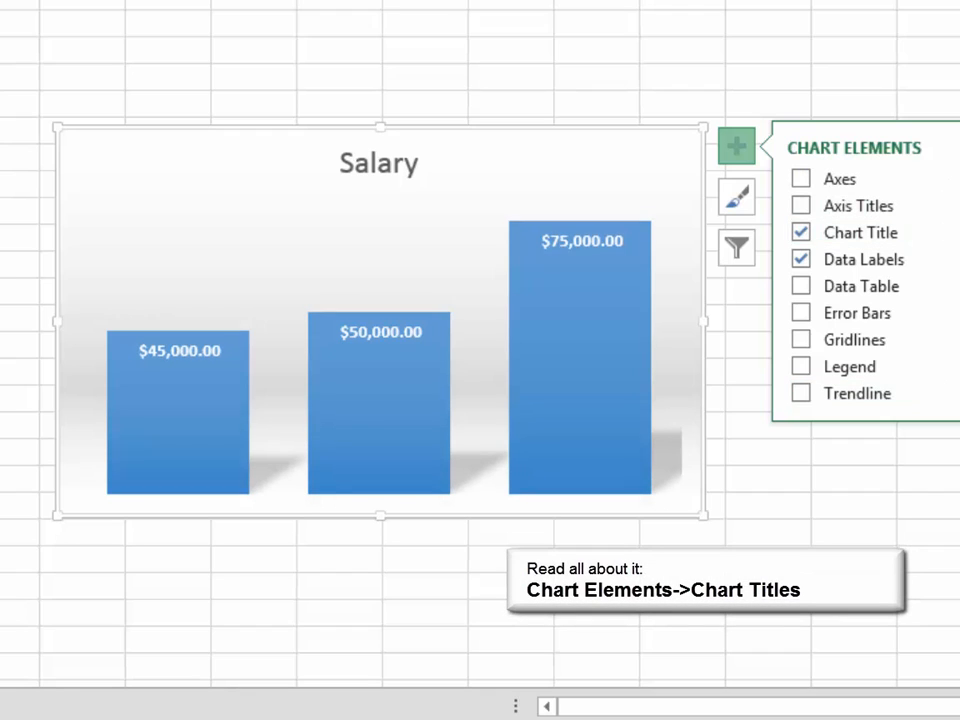
Set the chart title to Centered Overlay and show the chart's axes and axis titles.
{"action": "left_click", "coordinate": [942, 232]}
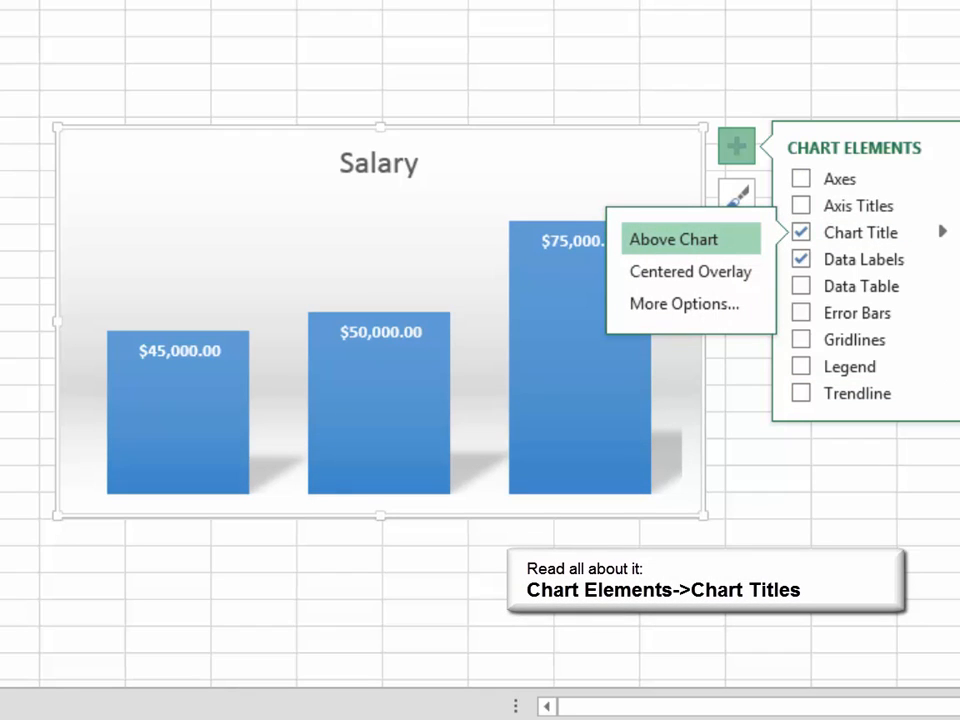
{"action": "left_click", "coordinate": [690, 271]}
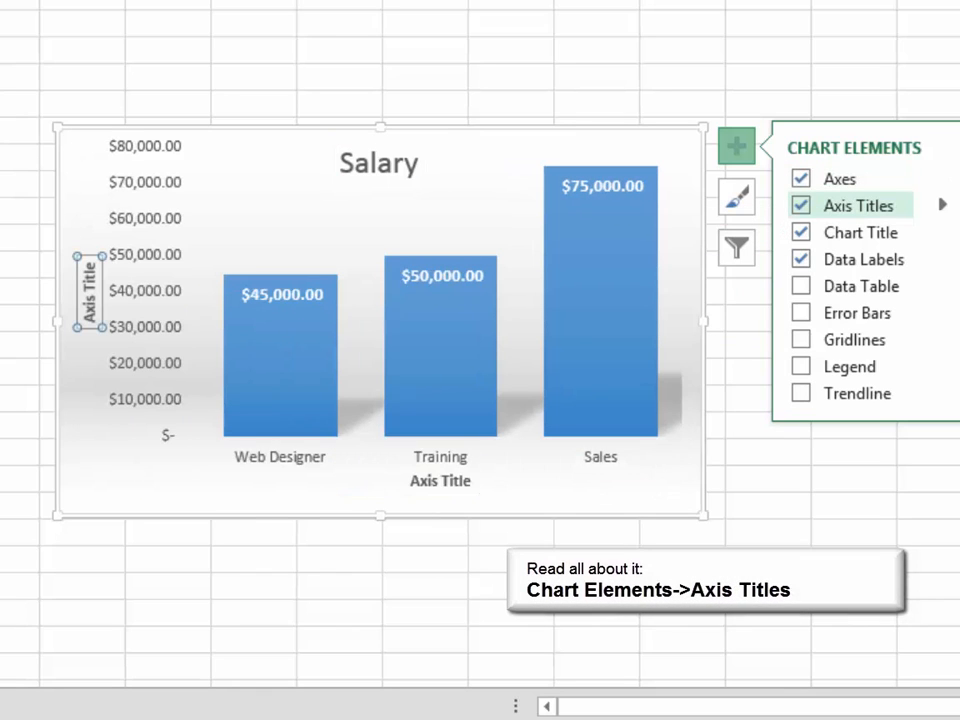
{"action": "left_click", "coordinate": [942, 205]}
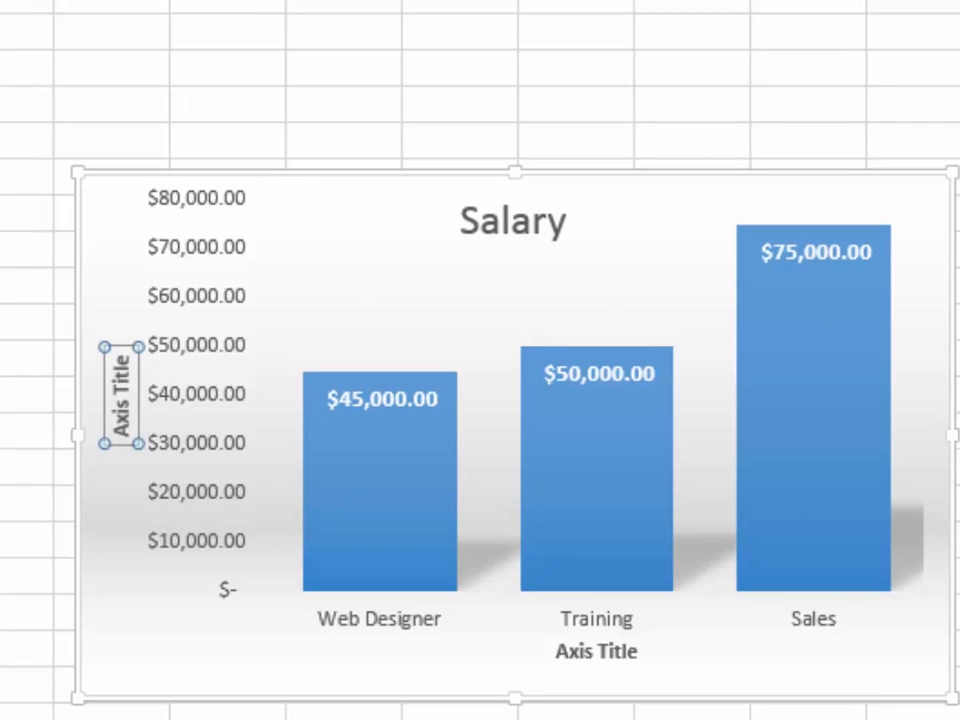
Title the horizontal axis Department and the vertical axis Salary in 2015 USD.
{"action": "left_click", "coordinate": [596, 651]}
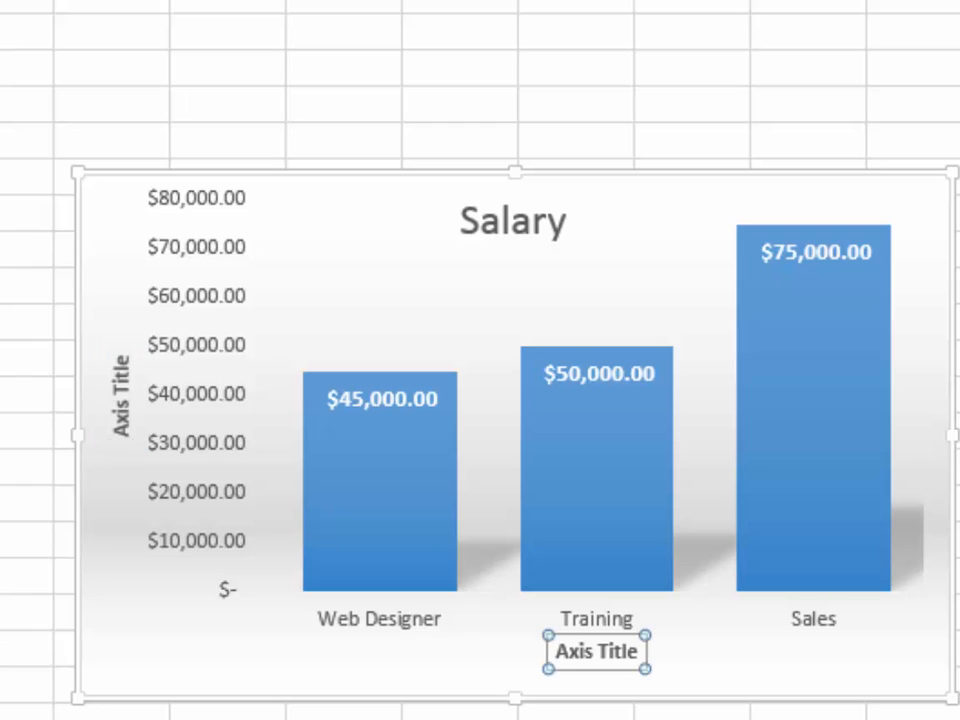
{"action": "type", "text": "Department"}
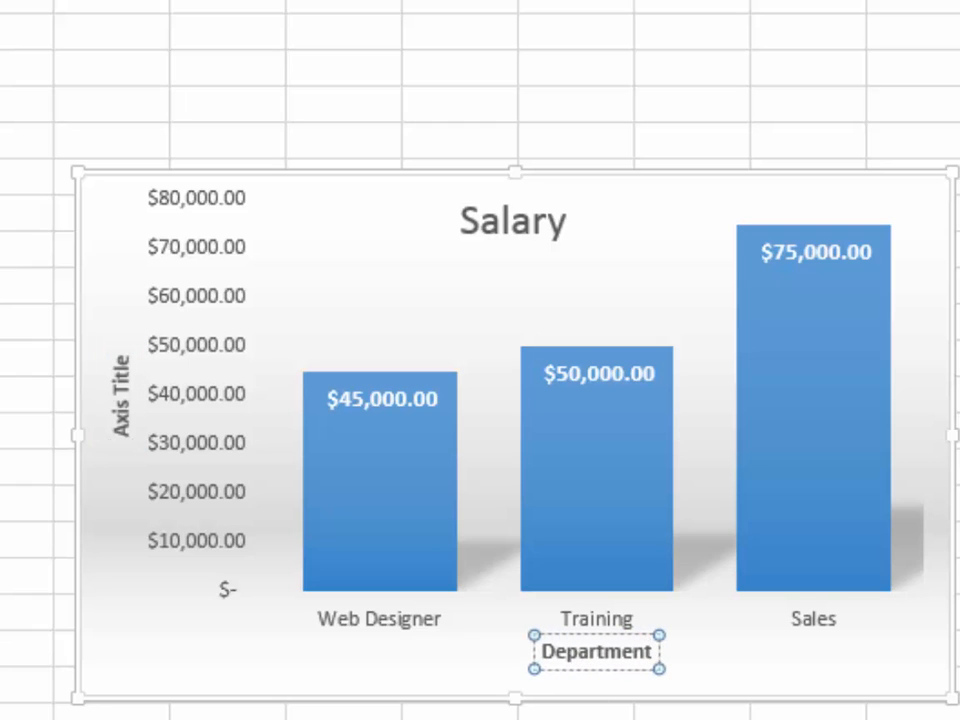
{"action": "left_click", "coordinate": [121, 399]}
{"action": "left_click_drag", "start_coordinate": [121, 354], "coordinate": [121, 438]}
{"action": "type", "text": "Salary in"}
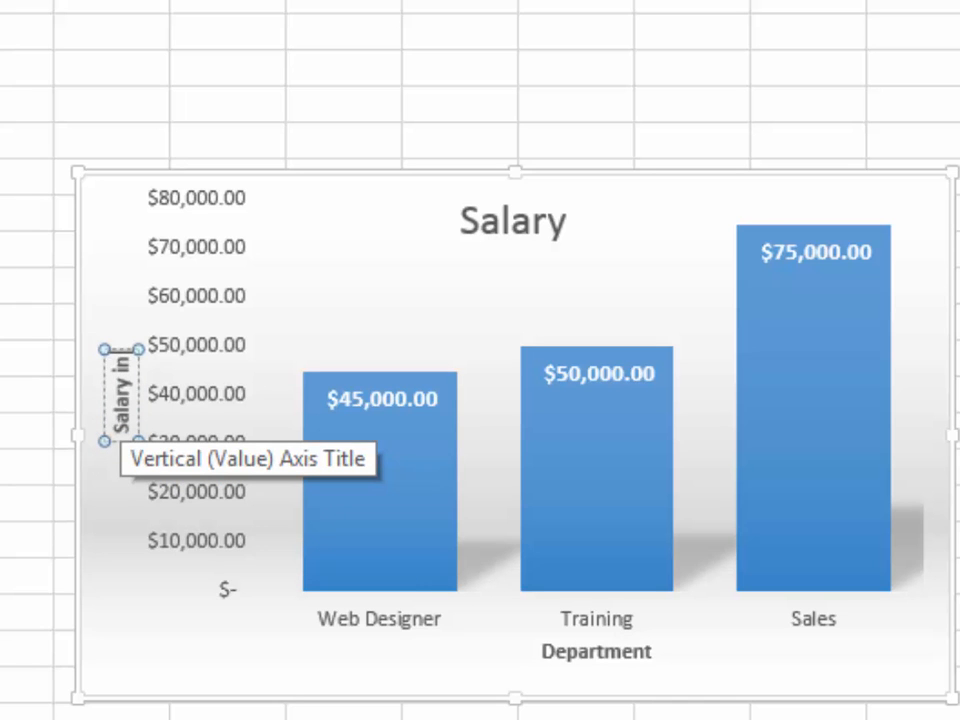
{"action": "type", "text": " 2015 USD"}
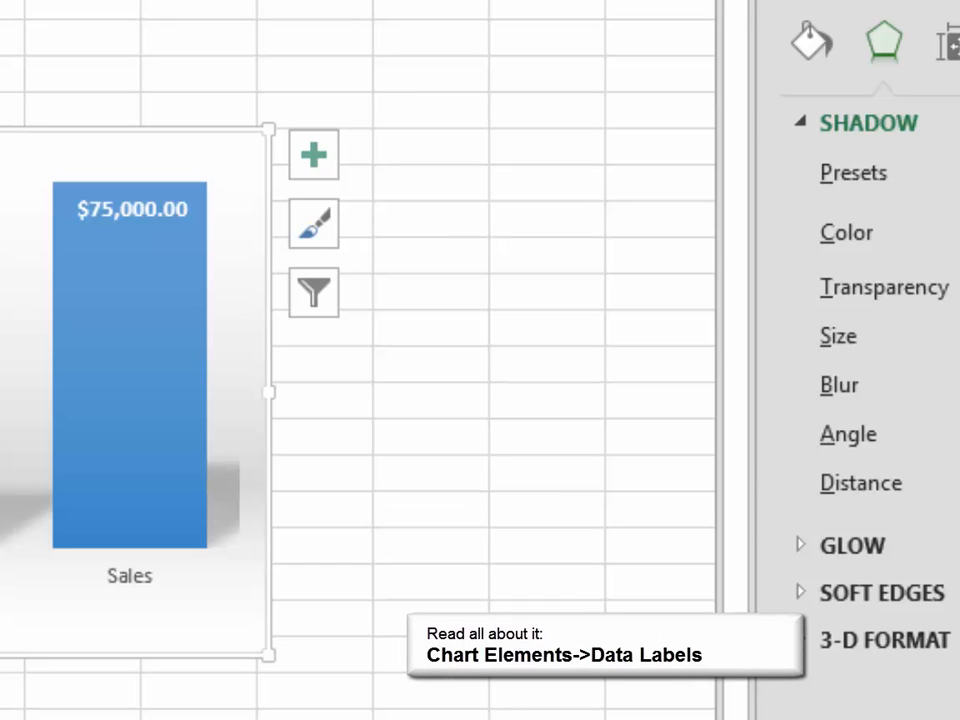
Change the salary chart's data labels to the Data Callout style.
{"action": "left_click", "coordinate": [314, 154]}
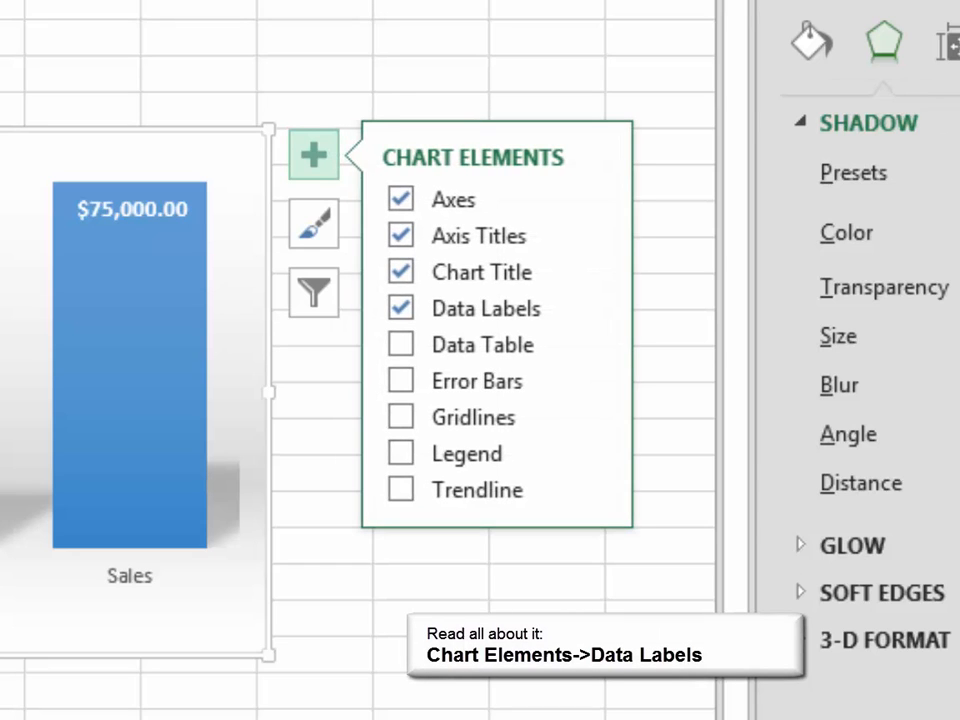
{"action": "left_click", "coordinate": [593, 307]}
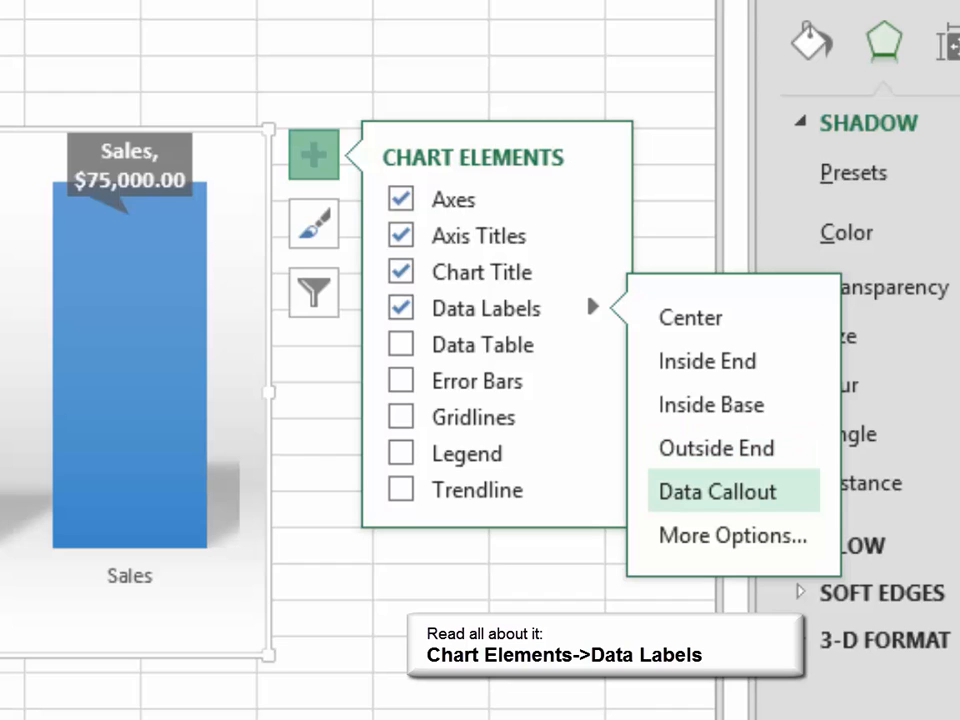
{"action": "left_click", "coordinate": [717, 491]}
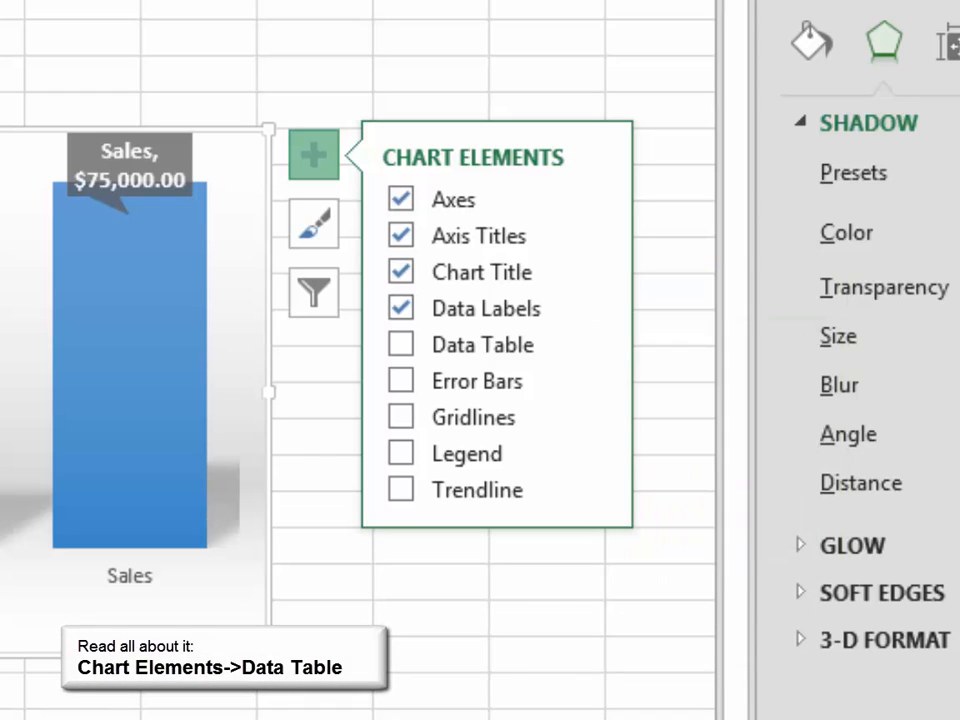
Add a data table to the chart and turn off its horizontal, vertical and outline borders and its legend keys.
{"action": "left_click", "coordinate": [400, 344]}
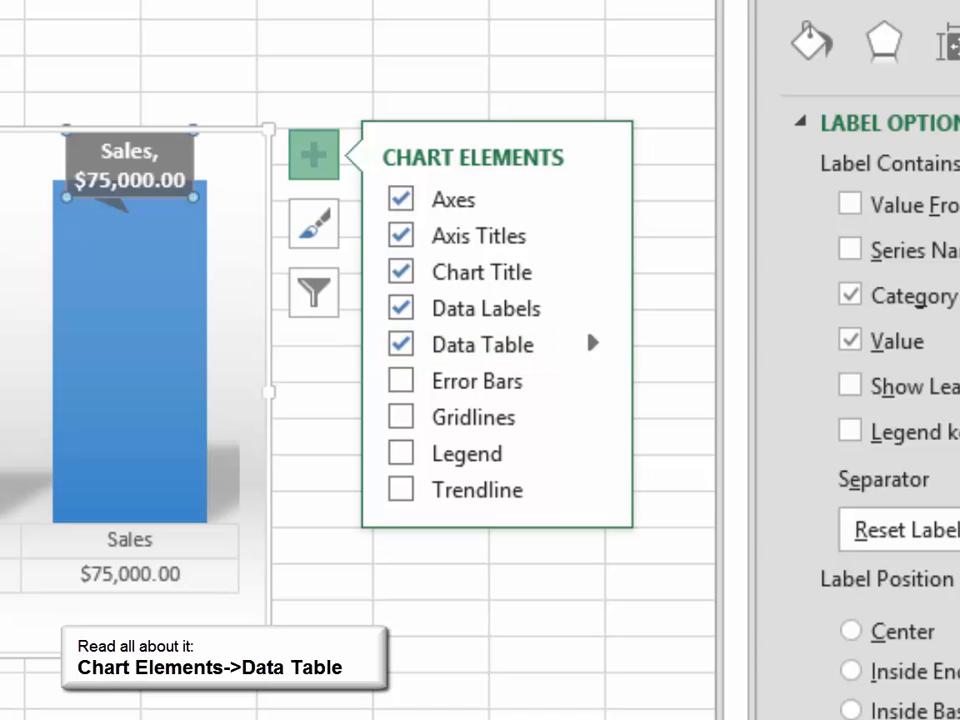
{"action": "left_click", "coordinate": [593, 343]}
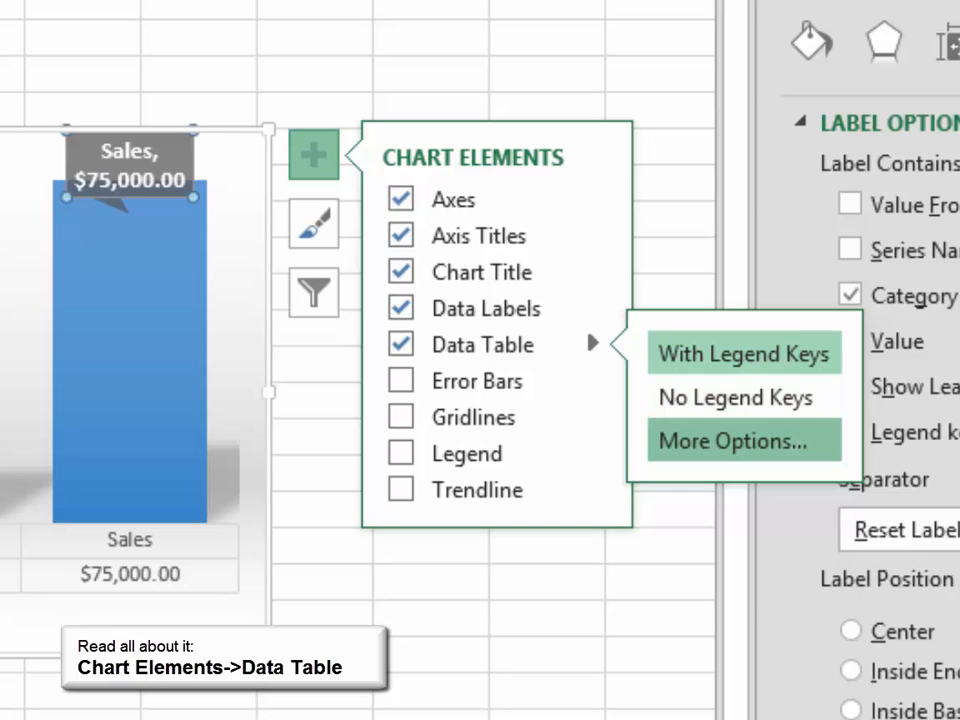
{"action": "left_click", "coordinate": [727, 441]}
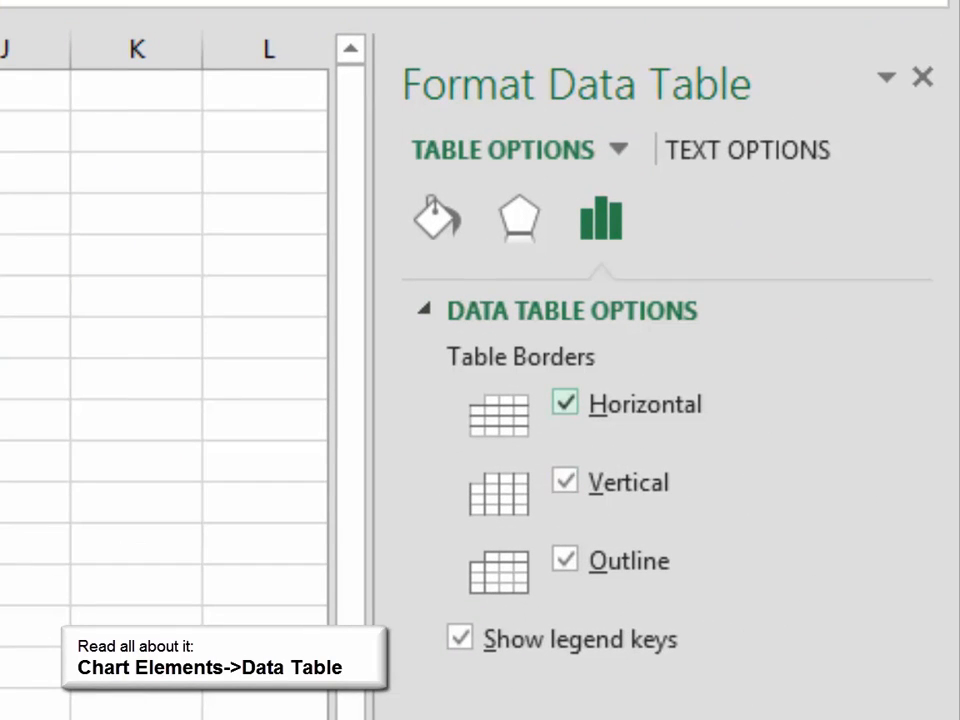
{"action": "left_click", "coordinate": [565, 402]}
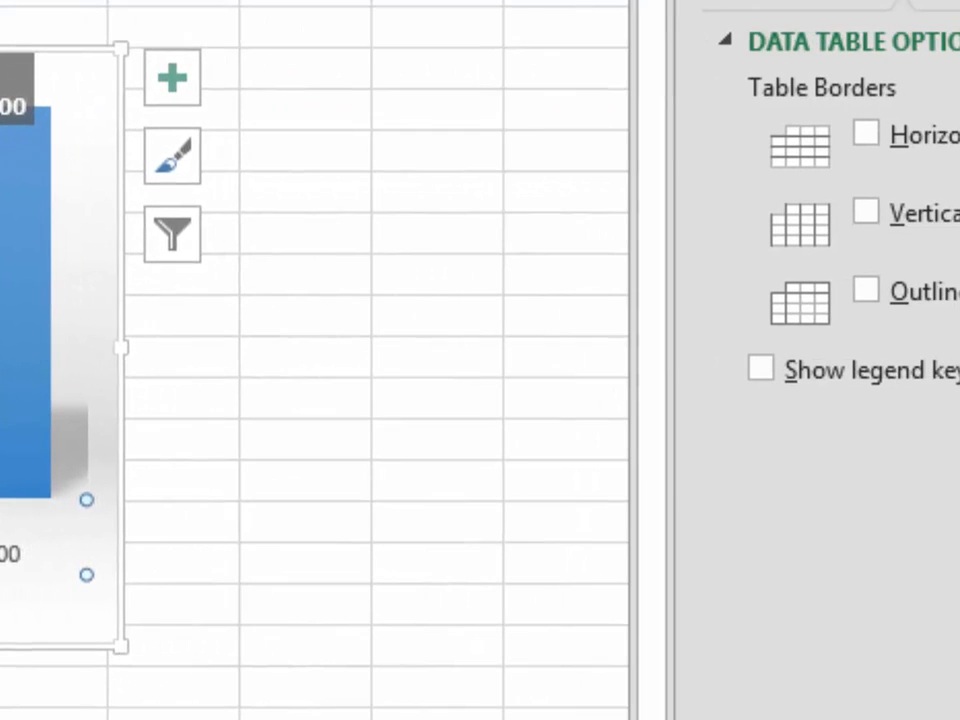
Show gridlines on the salary chart and open the gridline options.
{"action": "left_click", "coordinate": [563, 80]}
{"action": "left_click", "coordinate": [271, 375]}
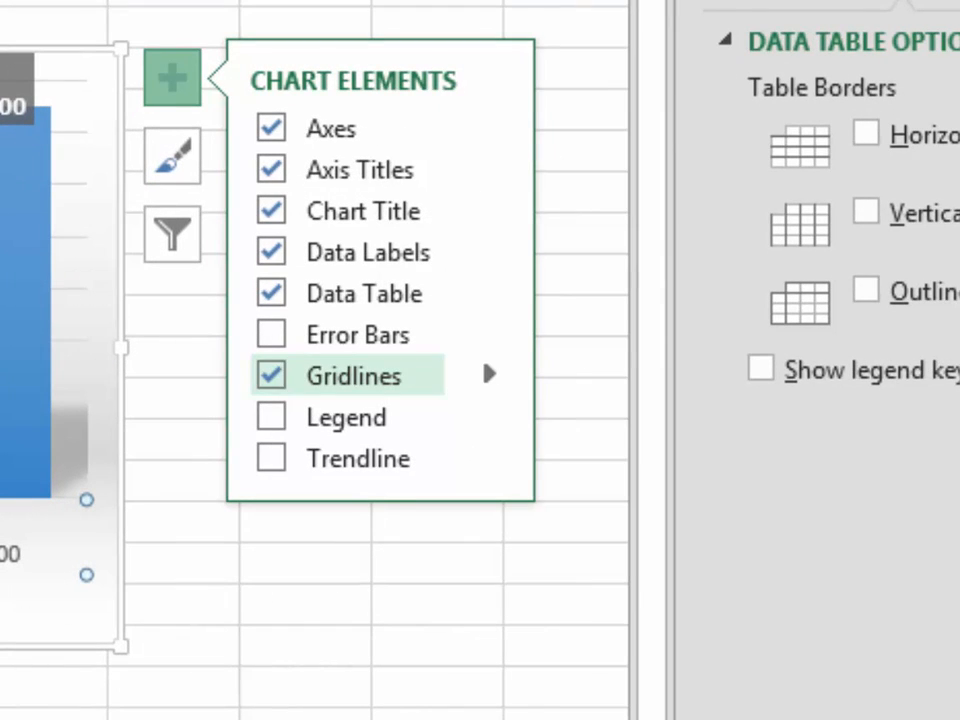
{"action": "left_click", "coordinate": [489, 374]}
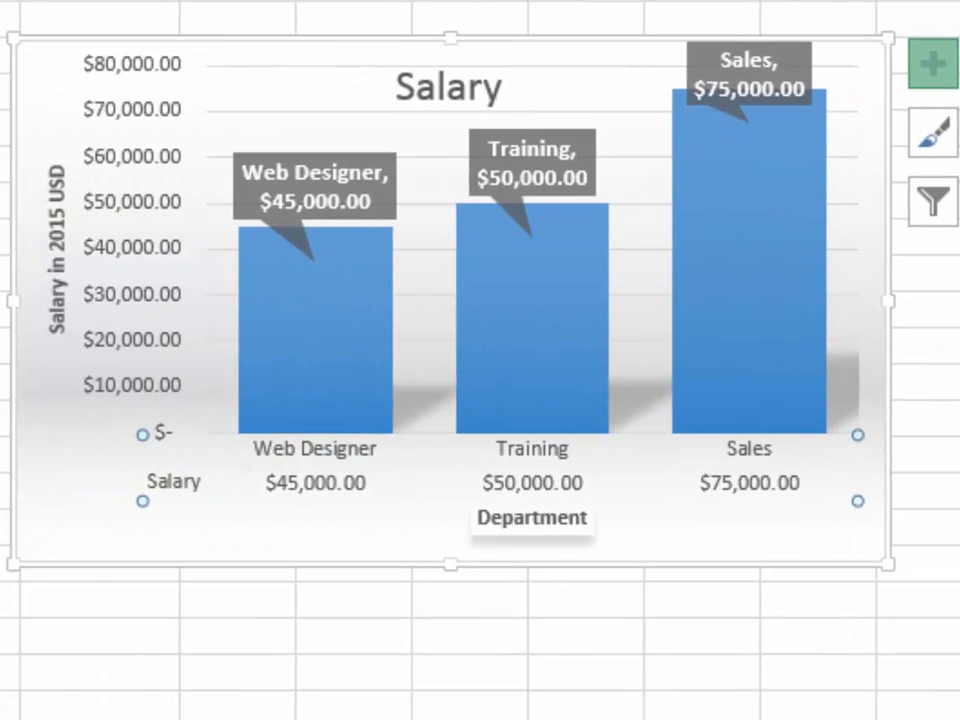
Apply the chart style with narrow columns, a white background and an uppercase title, and recolor the chart with the dark-to-light green monochromatic palette.
{"action": "left_click", "coordinate": [933, 132]}
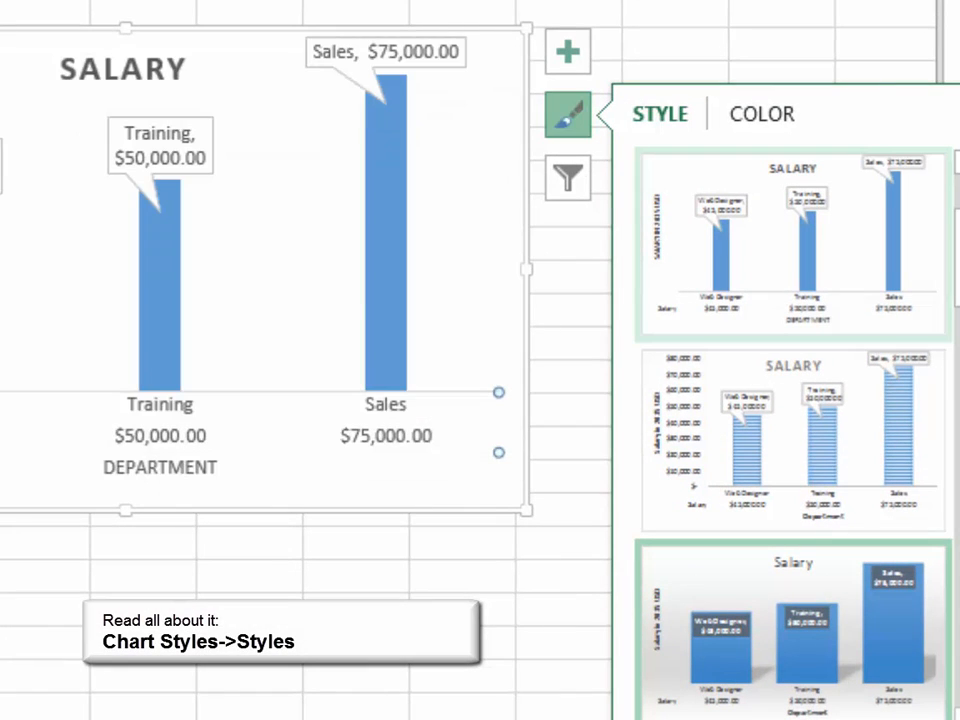
{"action": "left_click", "coordinate": [762, 114]}
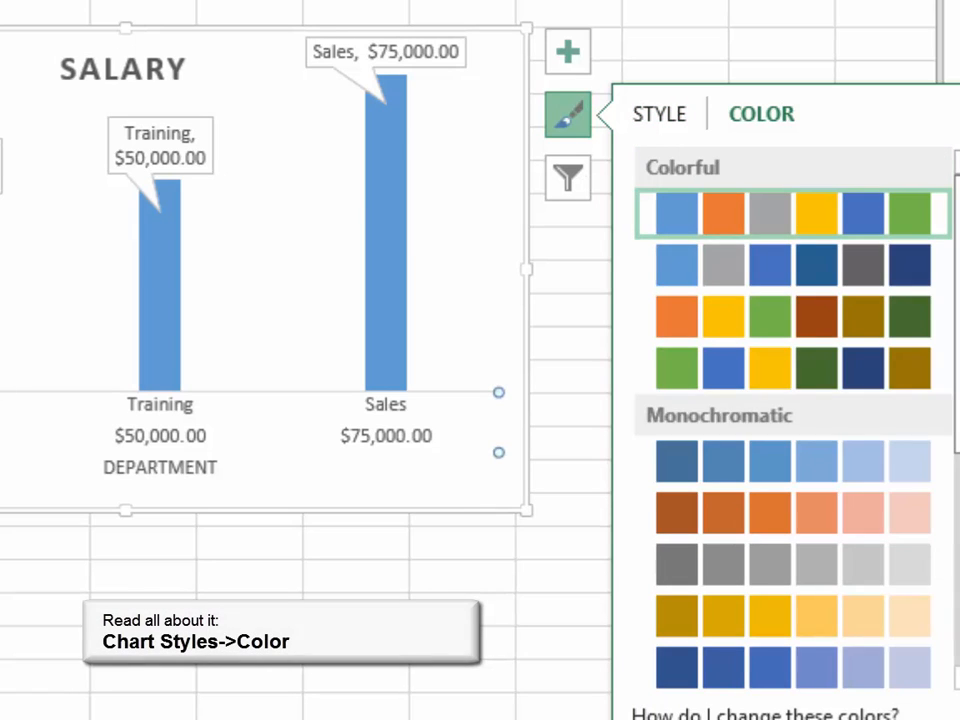
{"action": "left_click_drag", "start_coordinate": [957, 314], "coordinate": [957, 455]}
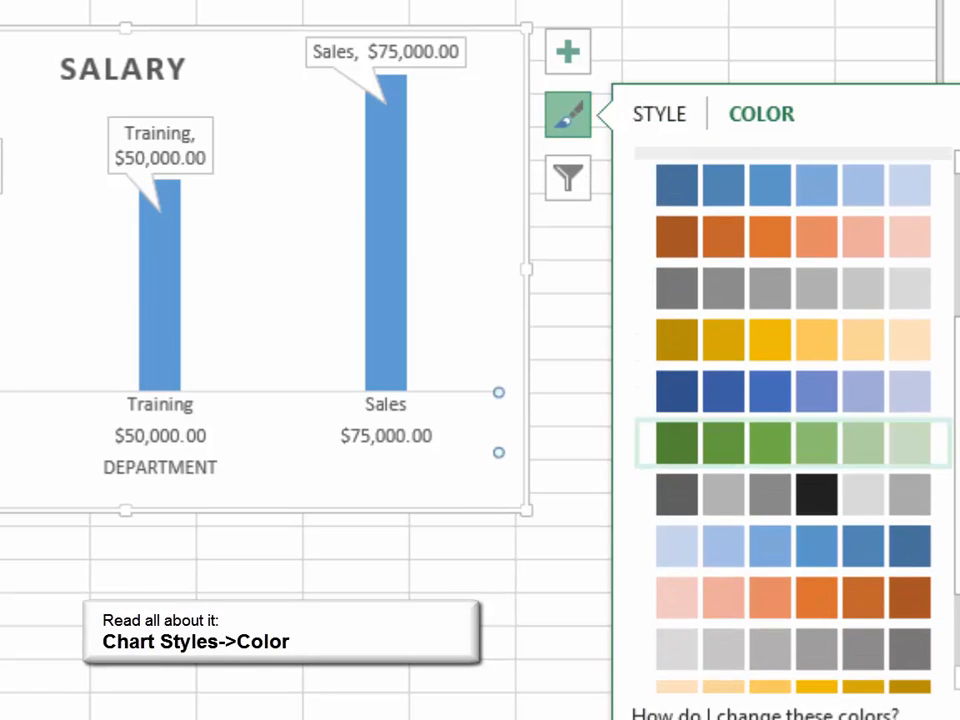
{"action": "left_click", "coordinate": [793, 443]}
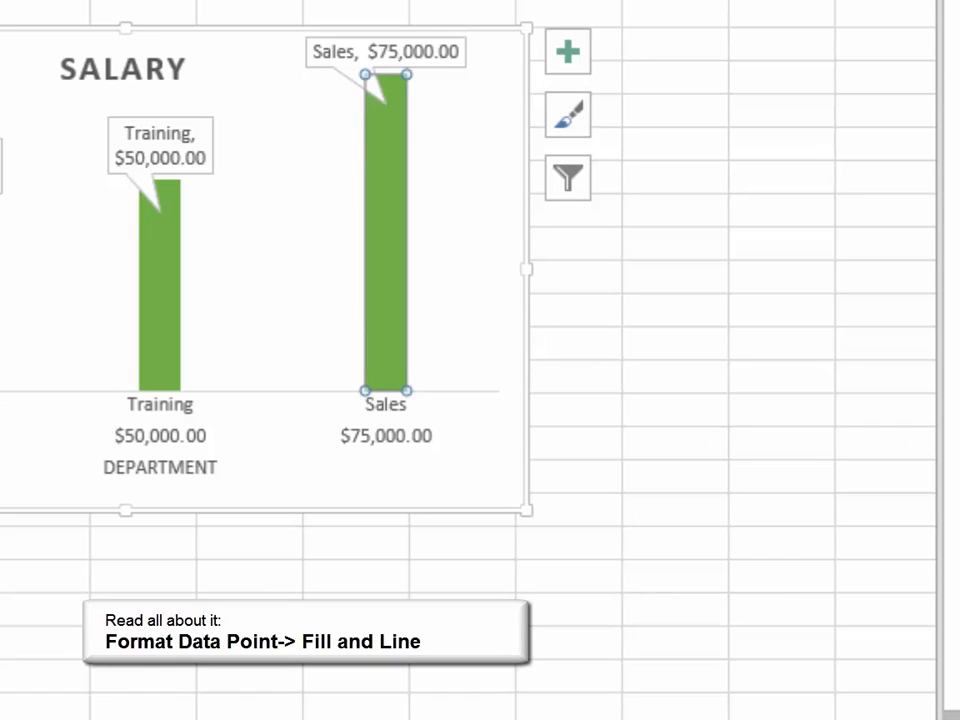
Fill only the Sales column with the narrow fifty-dollar bill picture from the Samples folder.
{"action": "left_click", "coordinate": [909, 244]}
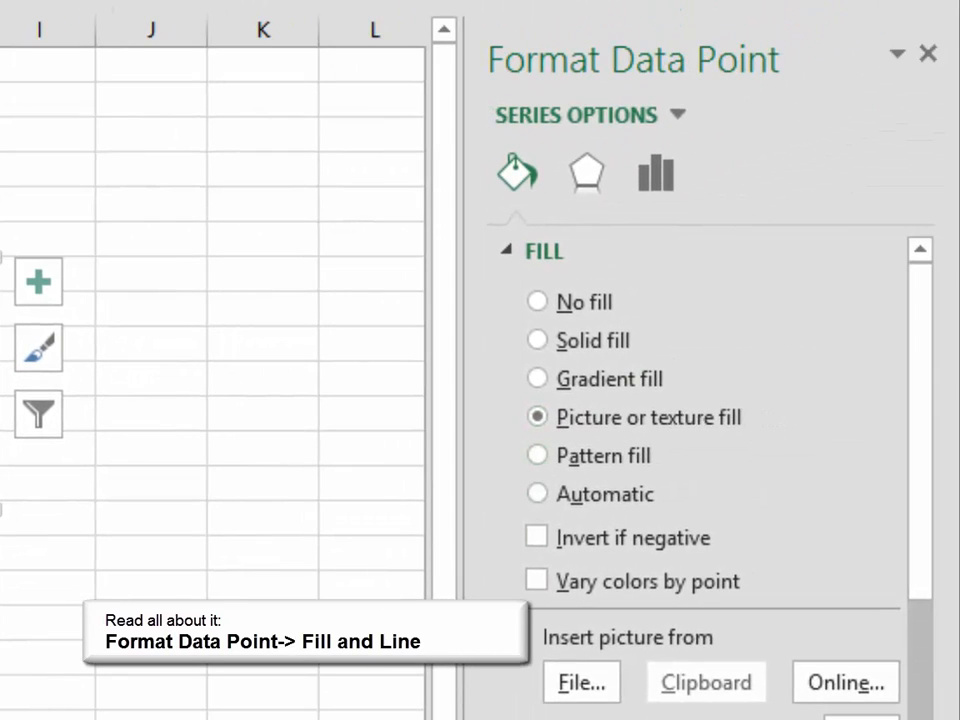
{"action": "left_click", "coordinate": [582, 682]}
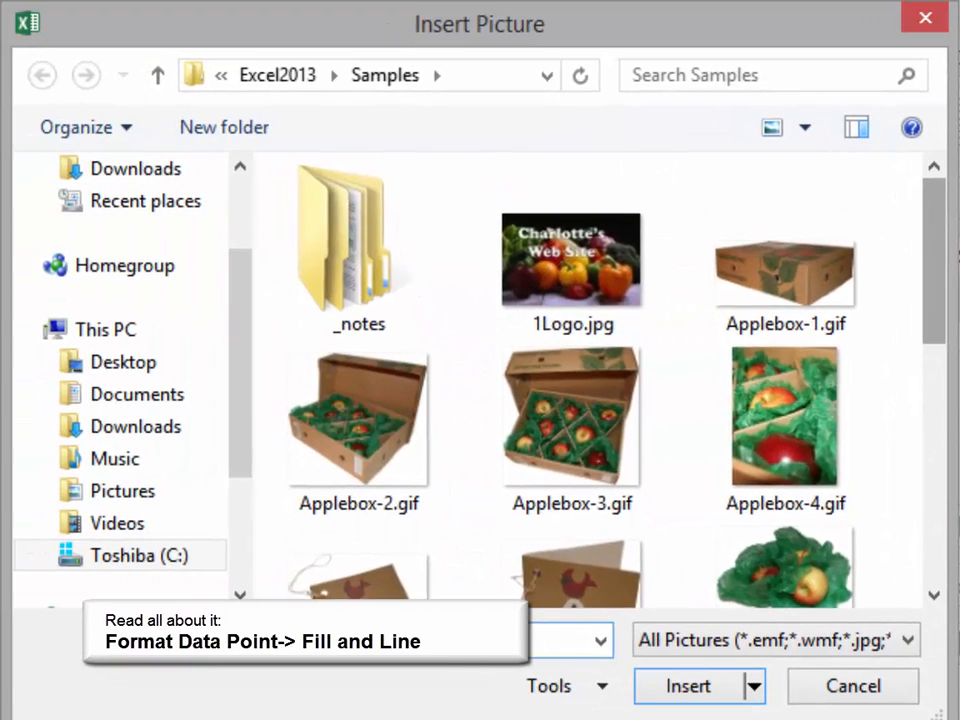
{"action": "scroll", "coordinate": [300, 300], "scroll_direction": "down", "scroll_amount": 5}
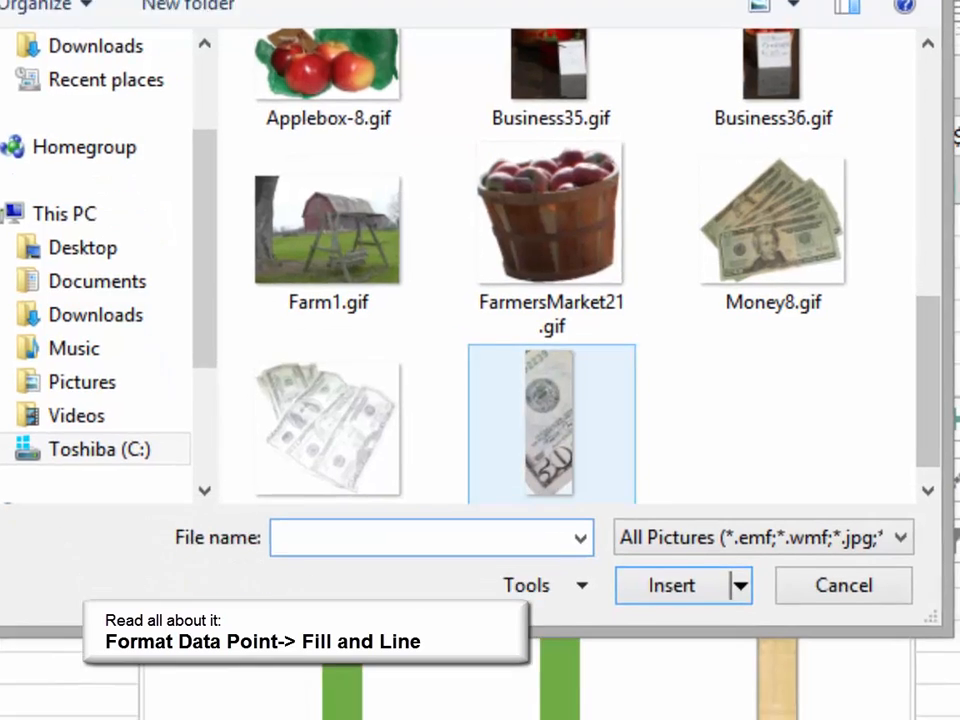
{"action": "double_click", "coordinate": [571, 537]}
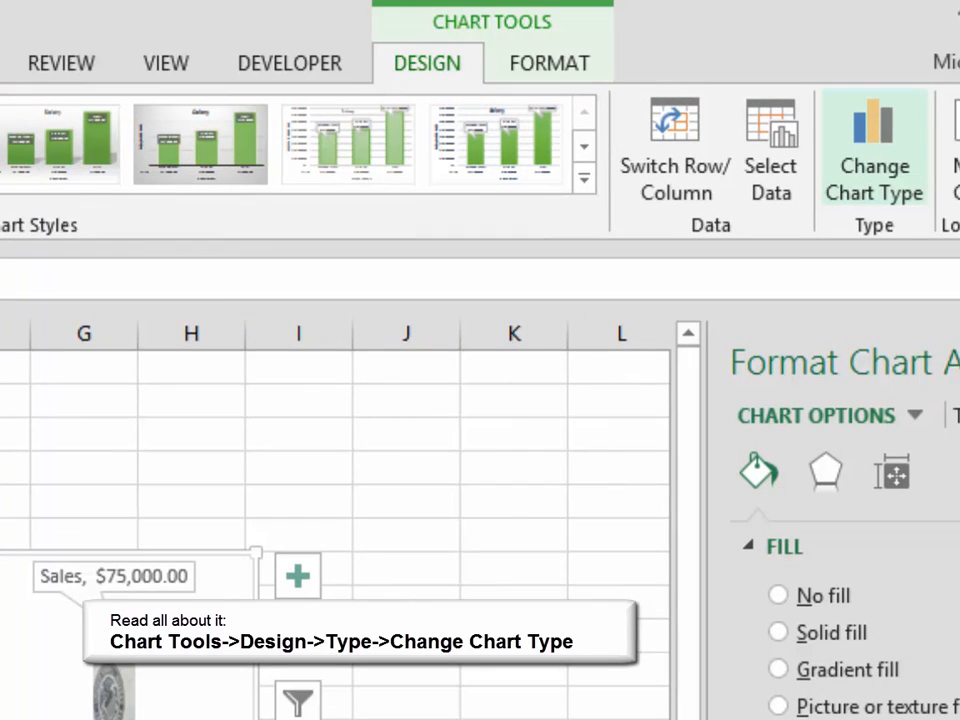
Change the salary chart's type to 3-D Pie and add a legend to it.
{"action": "left_click", "coordinate": [874, 150]}
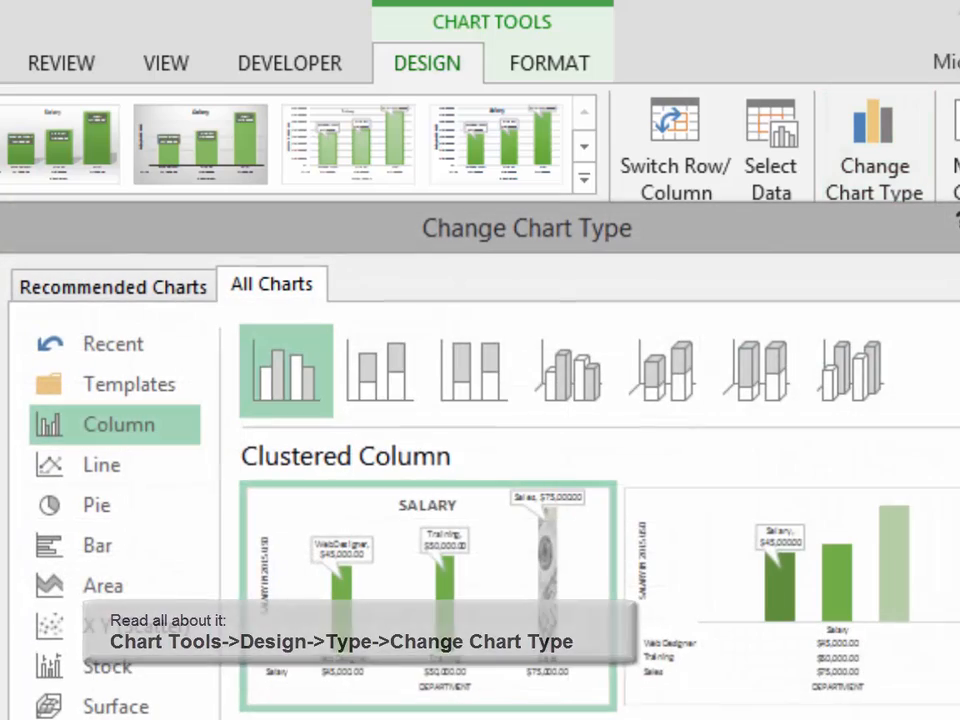
{"action": "left_click", "coordinate": [97, 505]}
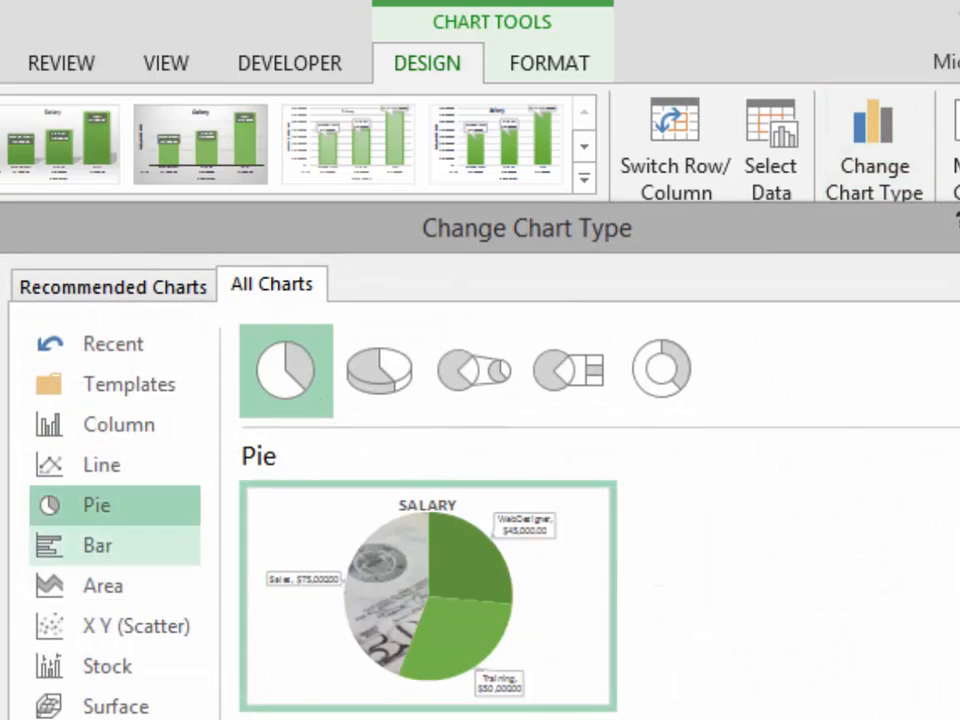
{"action": "left_click", "coordinate": [379, 371]}
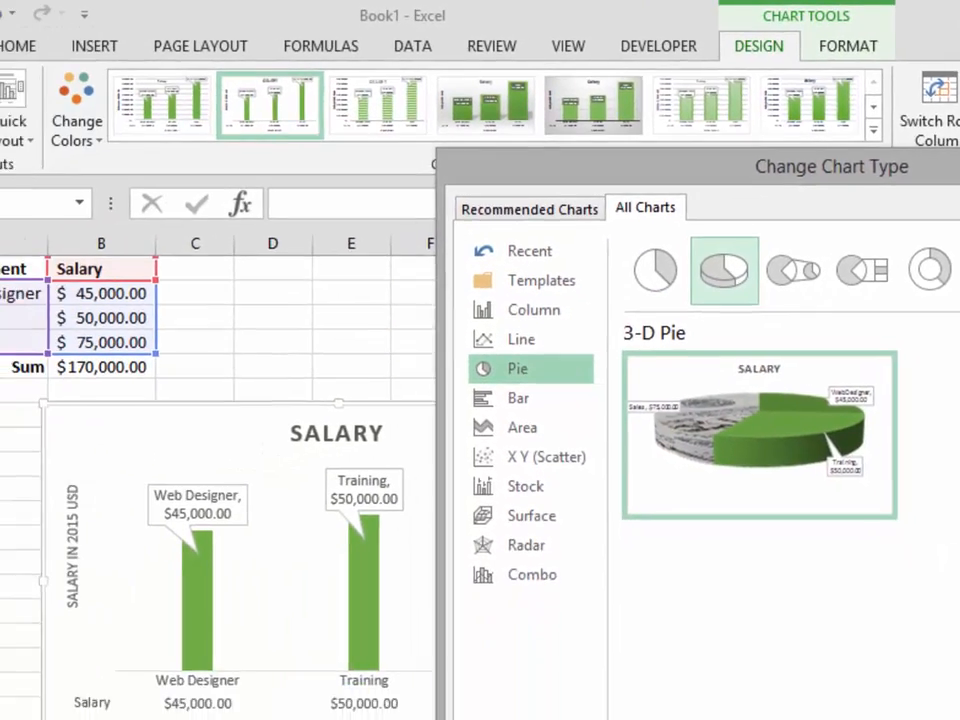
{"action": "key", "text": "Return"}
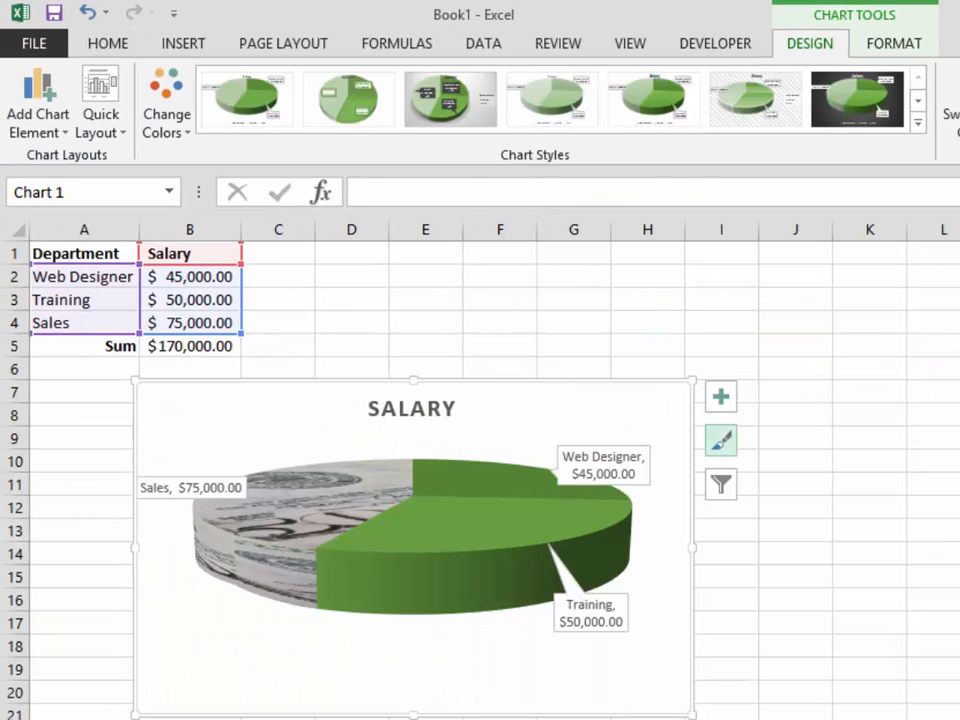
{"action": "left_click", "coordinate": [720, 397]}
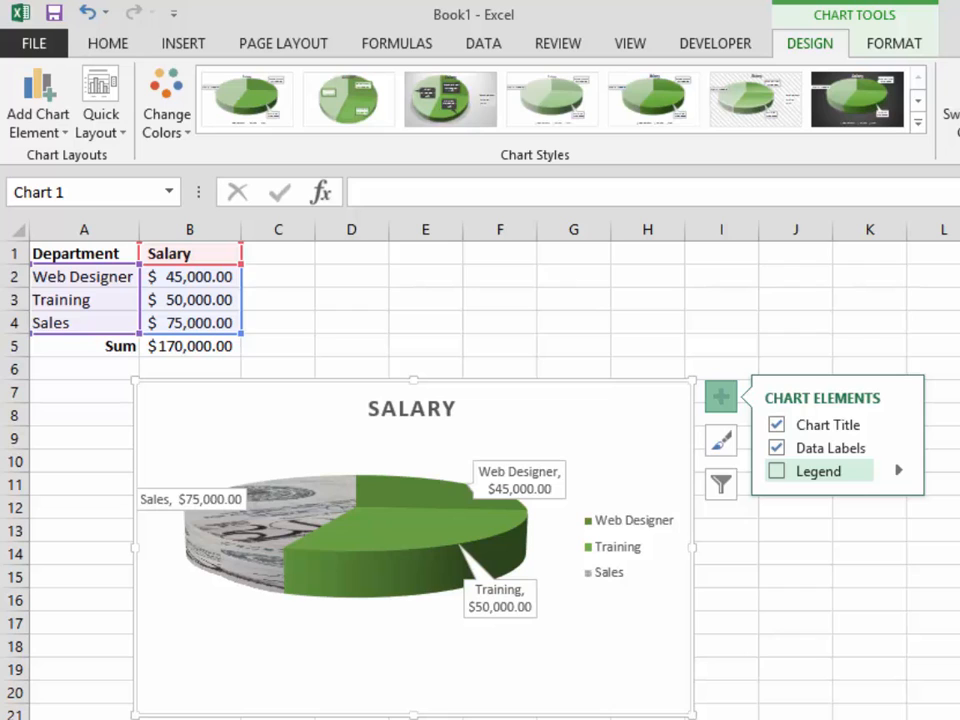
{"action": "left_click", "coordinate": [776, 471]}
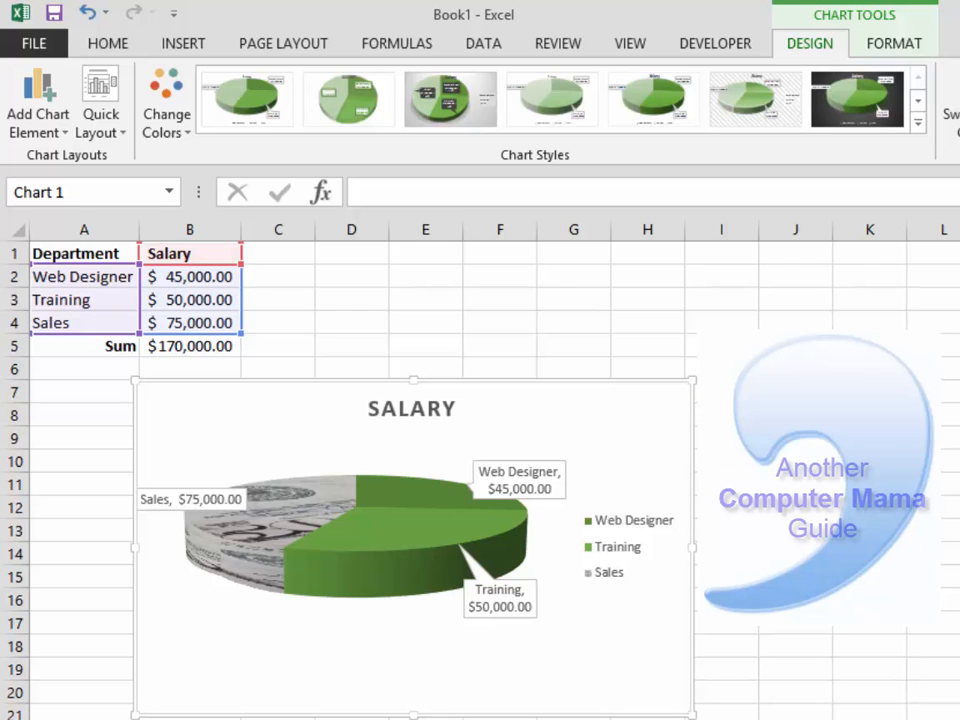